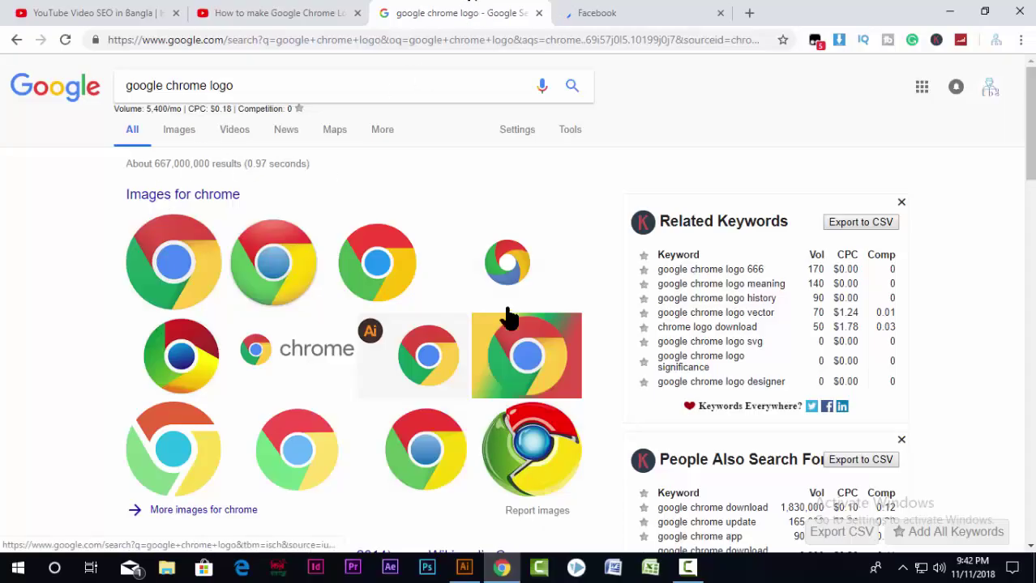
# - Copy the flat Chrome icon from the 'google chrome logo' image results, then switch to Illustrator
pyautogui.click(180, 136)
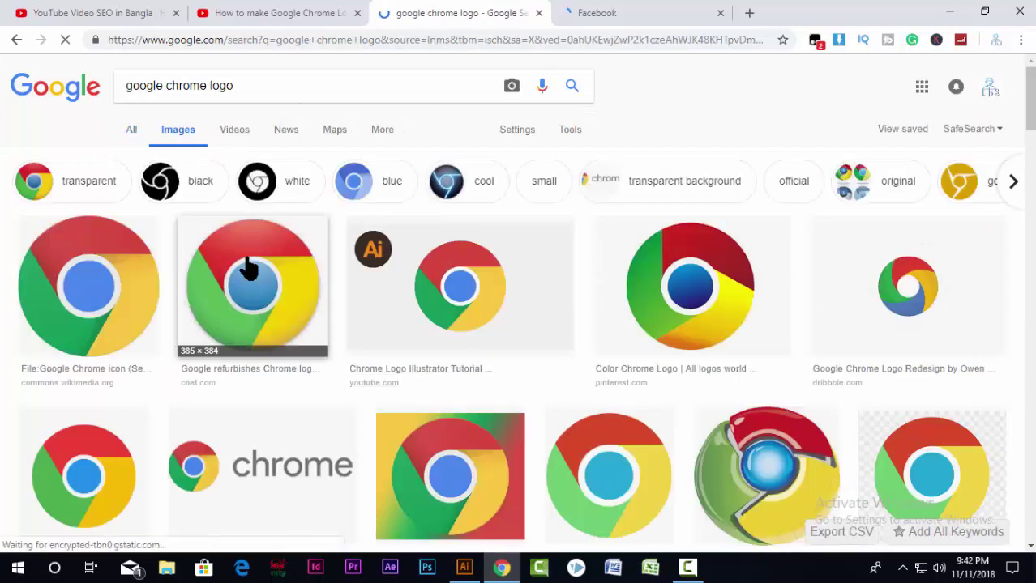
pyautogui.click(84, 295)
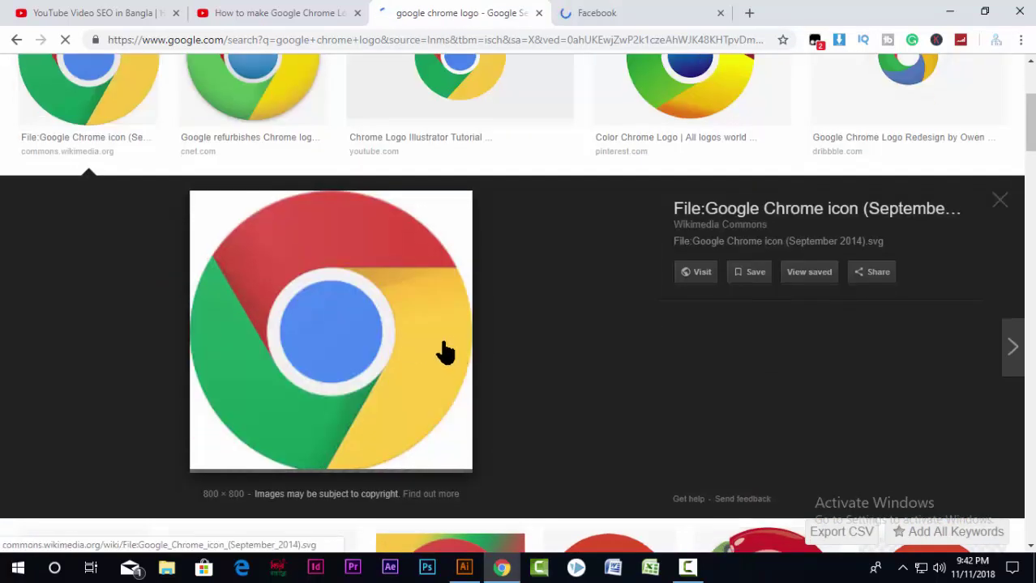
pyautogui.rightClick(351, 316)
pyautogui.click(401, 471)
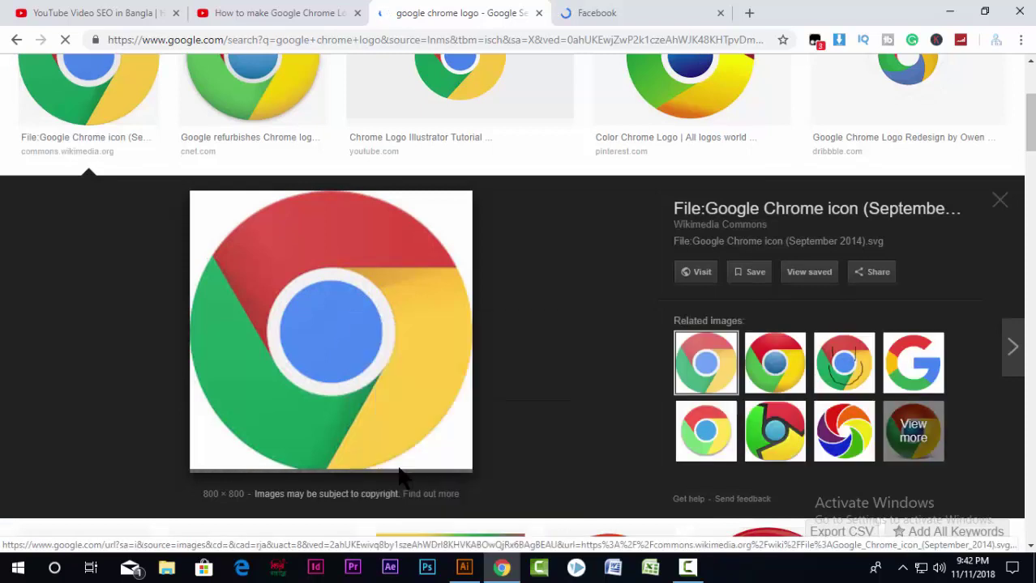
pyautogui.click(464, 567)
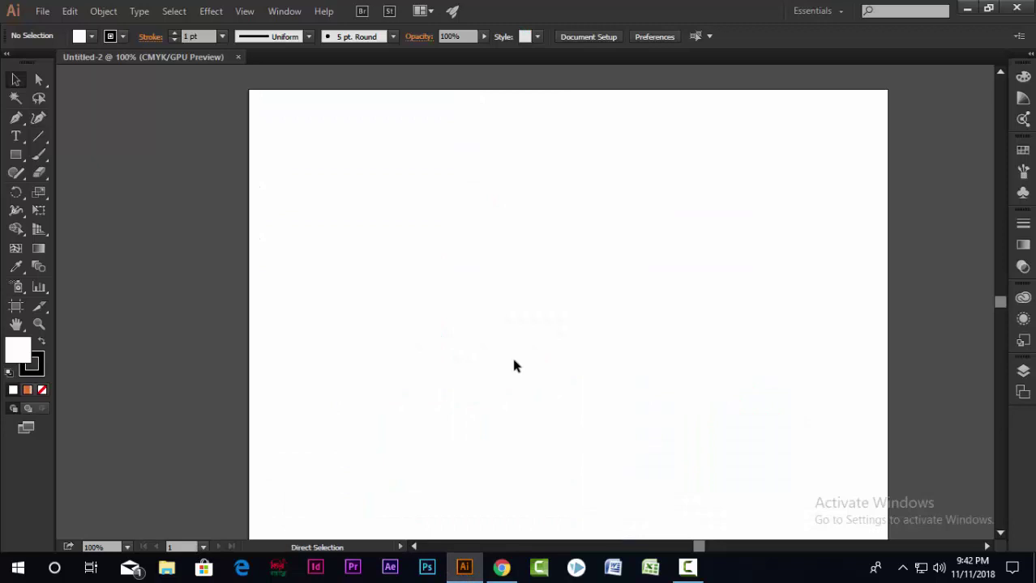
# - Paste the Chrome logo, enlarge it to about 5.67 in, and move it to the artboard's right edge
pyautogui.hotkey('ctrl', 'v')
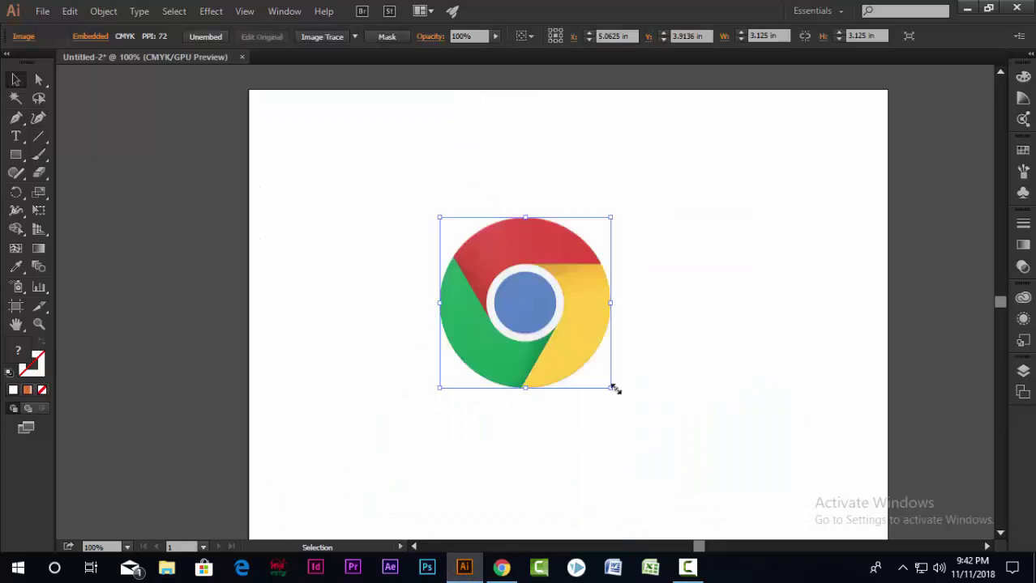
pyautogui.moveTo(614, 389); pyautogui.dragTo(658, 434)
pyautogui.scroll(-3, 432, 245)
pyautogui.scroll(2, 449, 276)
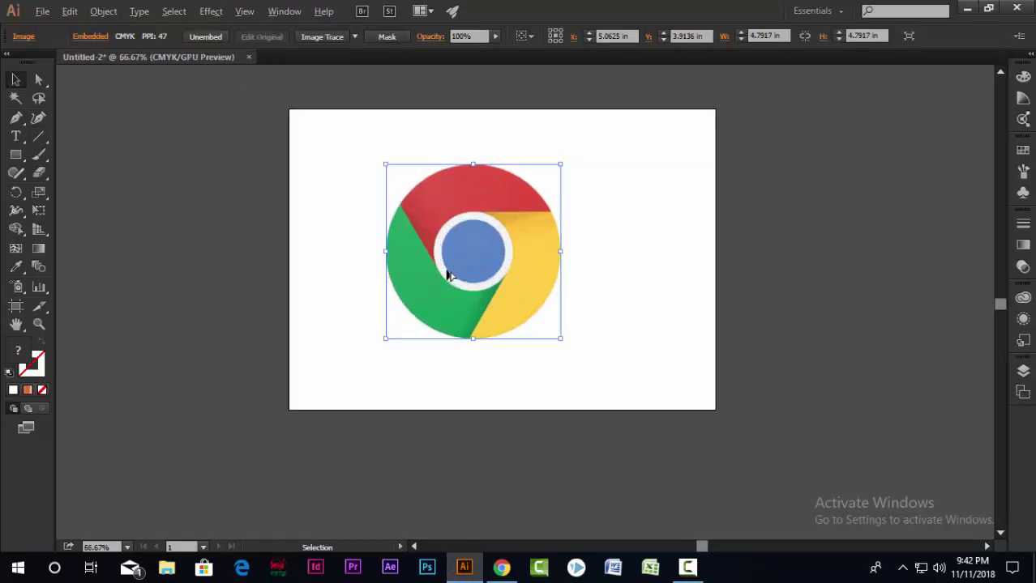
pyautogui.moveTo(559, 342); pyautogui.dragTo(579, 357)
pyautogui.moveTo(492, 282)
pyautogui.mouseDown()
pyautogui.moveTo(775, 277)
pyautogui.moveTo(829, 261)
pyautogui.mouseUp()
pyautogui.scroll(1, 830, 262)
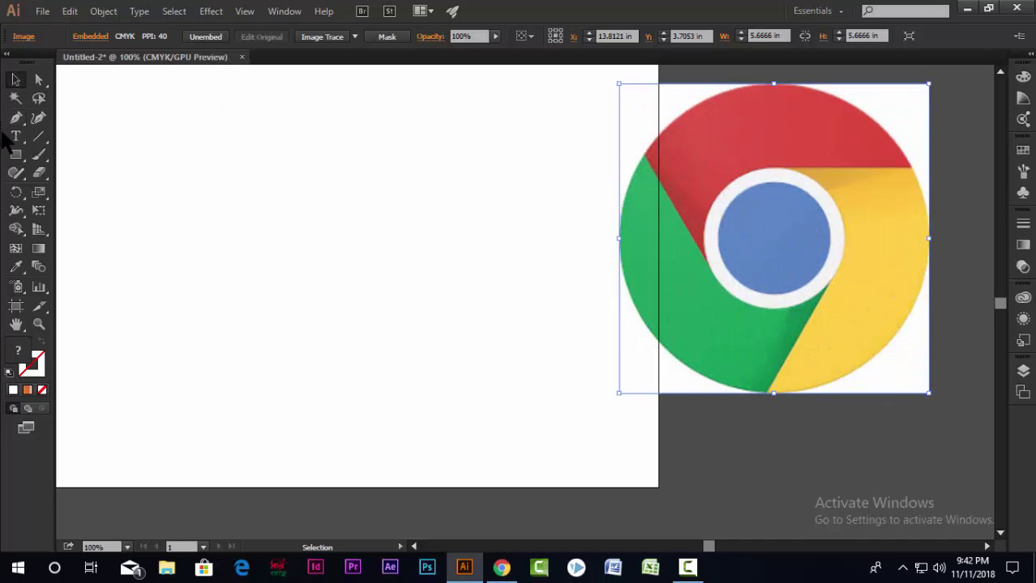
pyautogui.moveTo(15, 154); pyautogui.dragTo(71, 188)
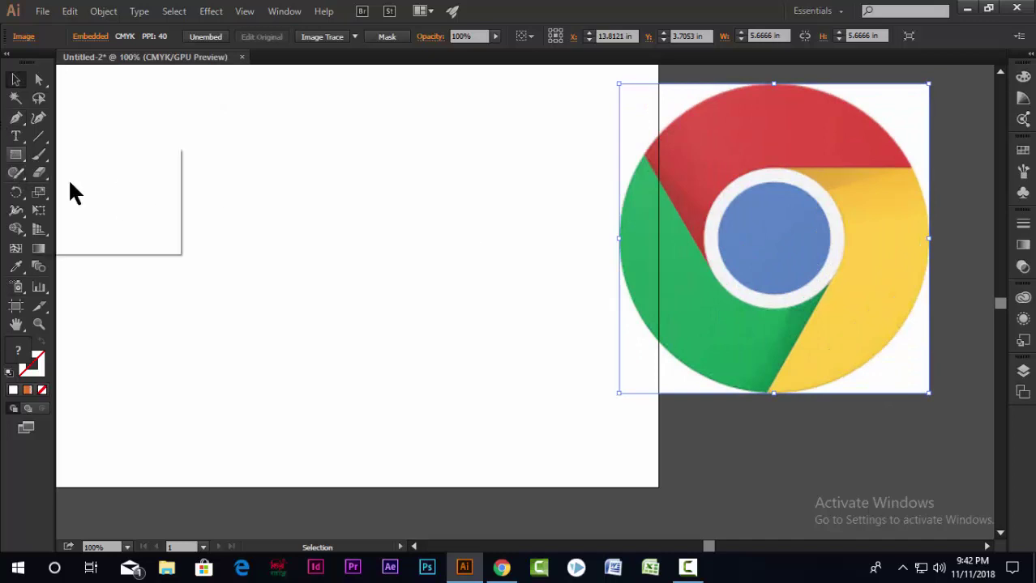
# - Draw a circle and fill it with the reference logo's centre blue using the Eyedropper
pyautogui.moveTo(295, 246); pyautogui.dragTo(355, 300)
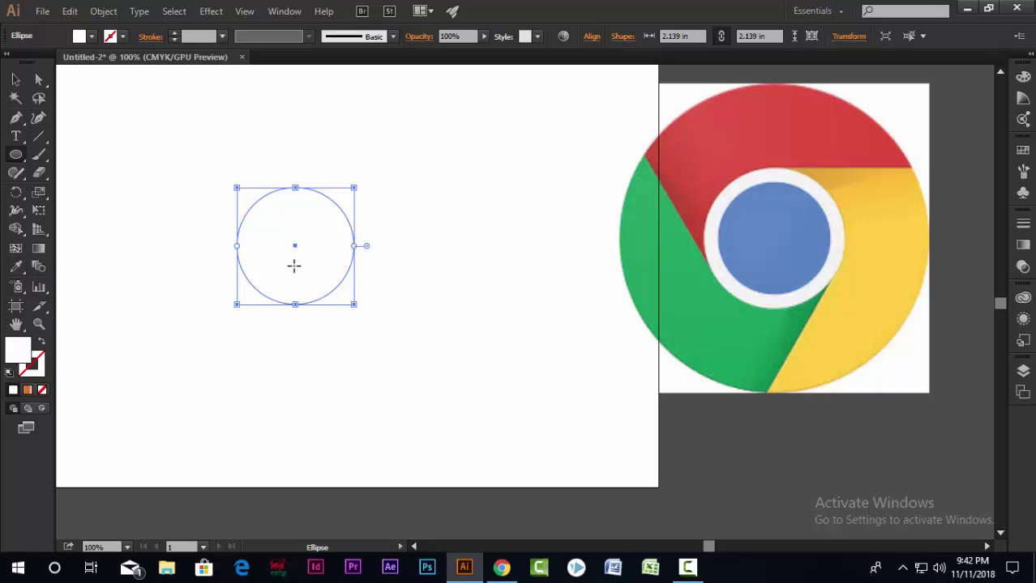
pyautogui.press('i')
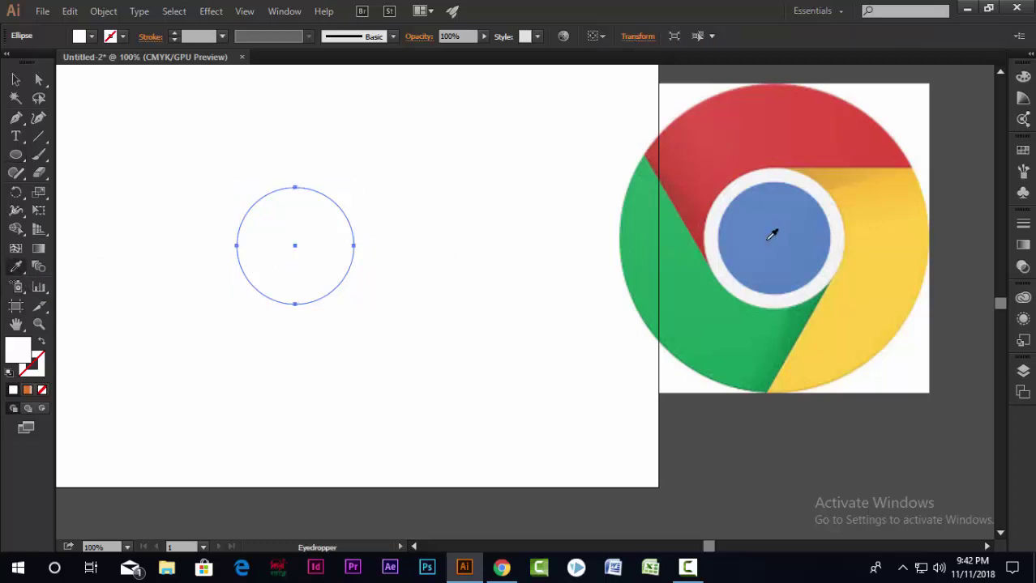
pyautogui.click(774, 235)
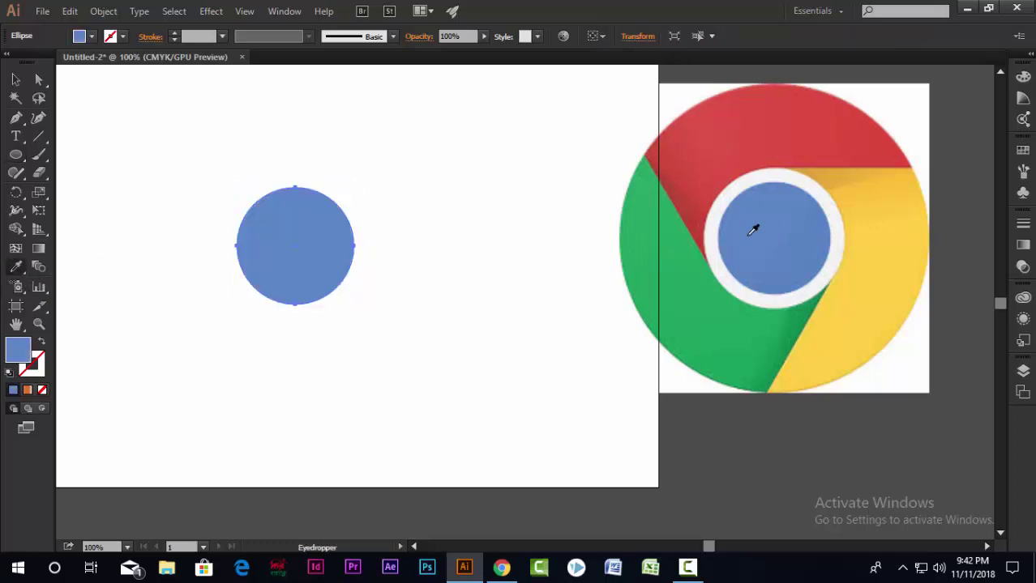
pyautogui.click(16, 80)
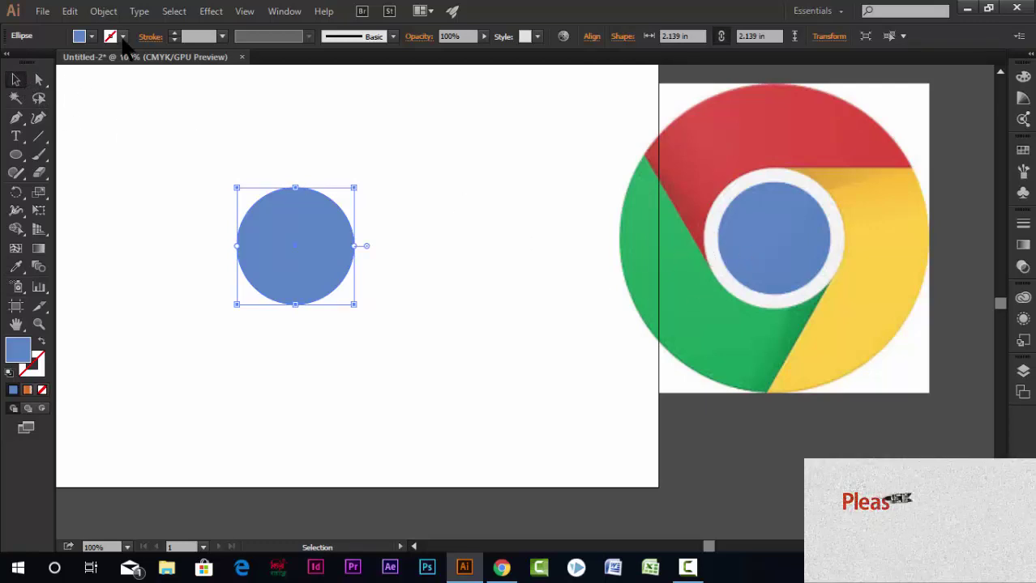
# - Give the blue circle a white outline, settling on a 1 pt stroke weight
pyautogui.click(122, 36)
pyautogui.click(31, 63)
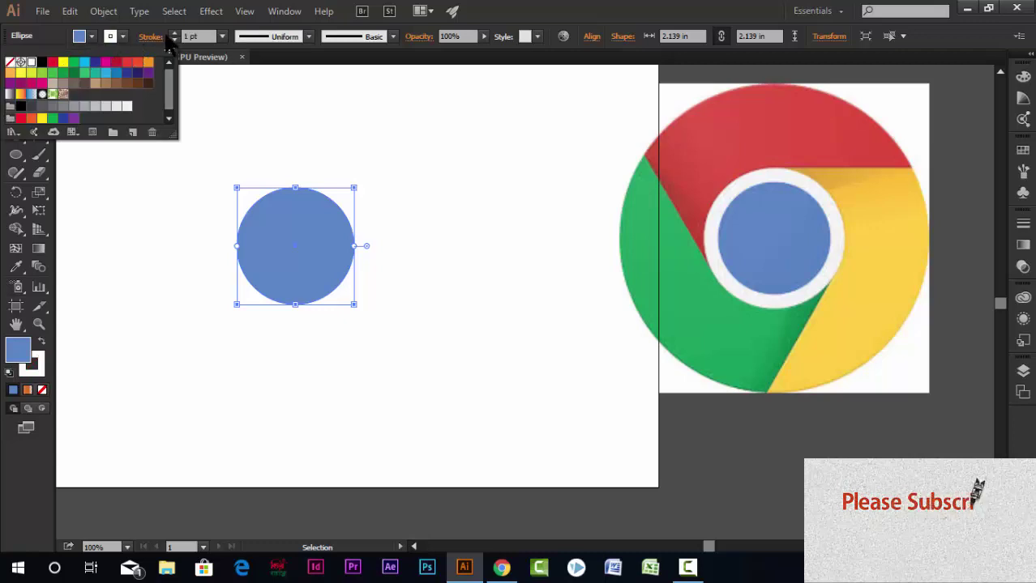
pyautogui.click(174, 35)
pyautogui.click(174, 35)
pyautogui.click(175, 36)
pyautogui.click(174, 35)
pyautogui.click(174, 35)
pyautogui.click(175, 36)
pyautogui.click(175, 36)
pyautogui.click(174, 36)
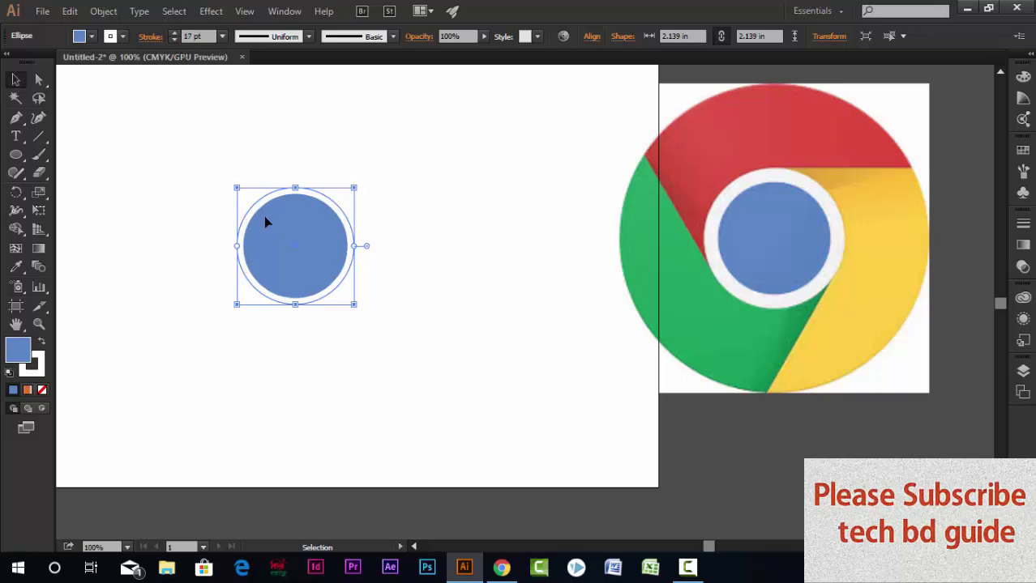
pyautogui.press('a')
pyautogui.press('Down')
pyautogui.press('Down')
pyautogui.press('Down')
pyautogui.press('Down')
pyautogui.press('Down')
pyautogui.press('Down')
pyautogui.press('Down')
pyautogui.press('Down')
pyautogui.press('Down')
pyautogui.press('Down')
pyautogui.press('Down')
pyautogui.press('Down')
pyautogui.press('Down')
pyautogui.press('Down')
pyautogui.press('Down')
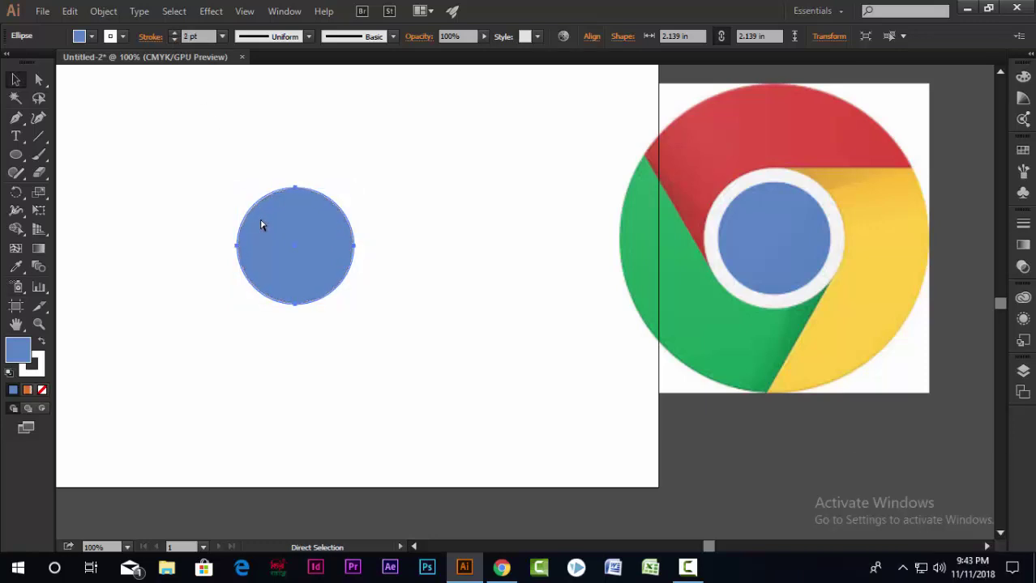
pyautogui.press('v')
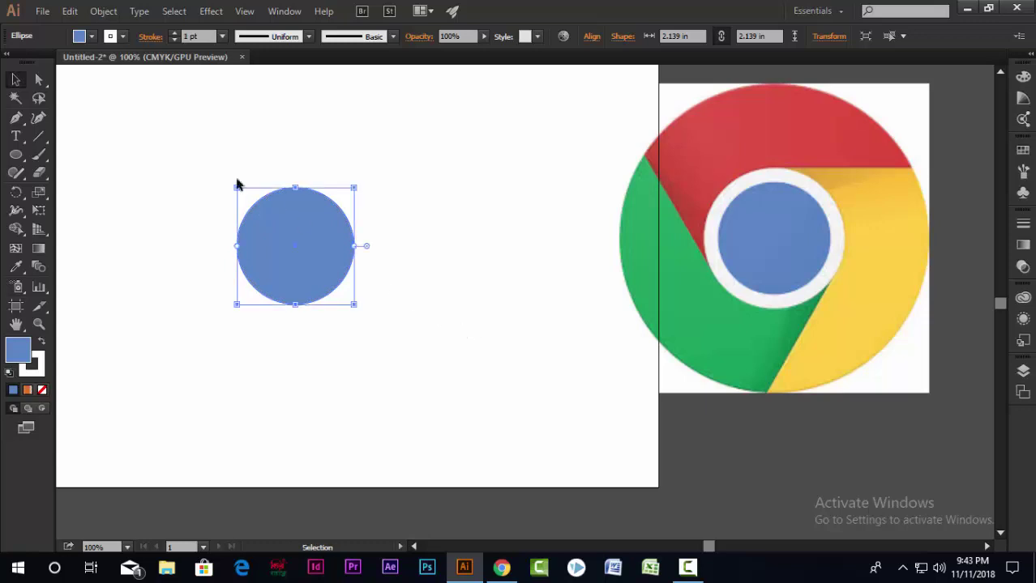
# - Remove the circle's outline, copy it and paste the copy in back
pyautogui.click(123, 36)
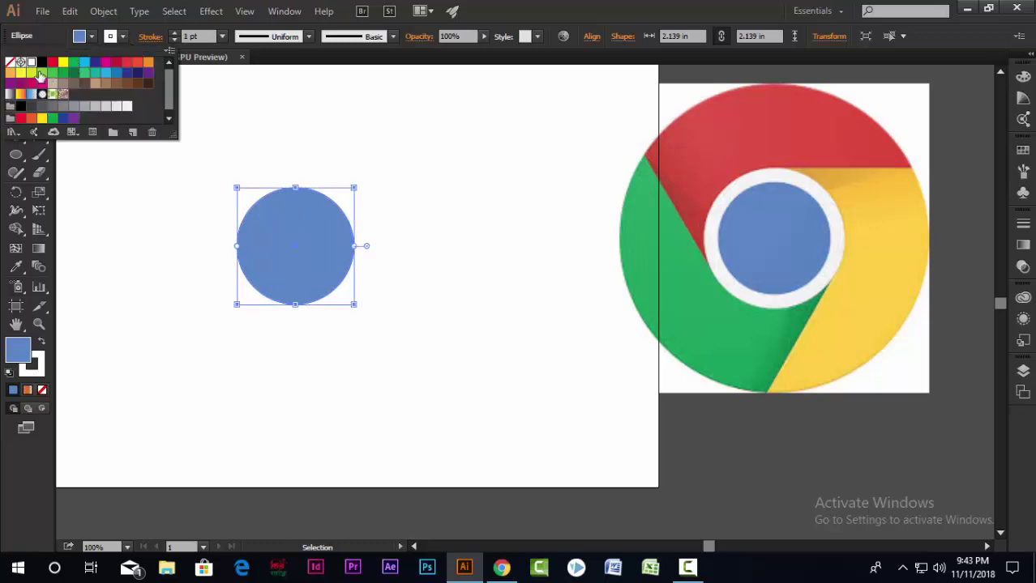
pyautogui.click(10, 62)
pyautogui.click(69, 11)
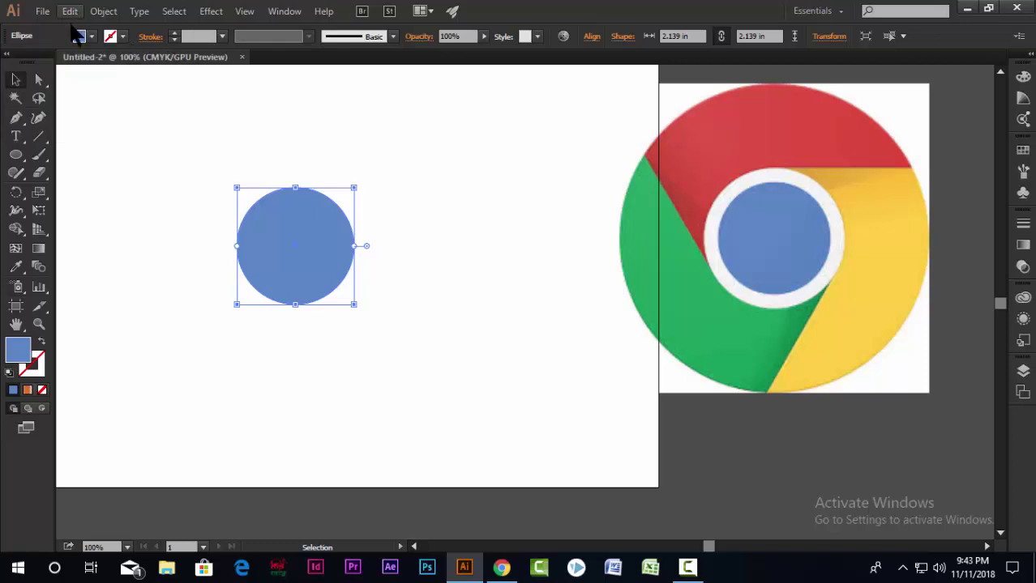
pyautogui.click(70, 11)
pyautogui.click(116, 85)
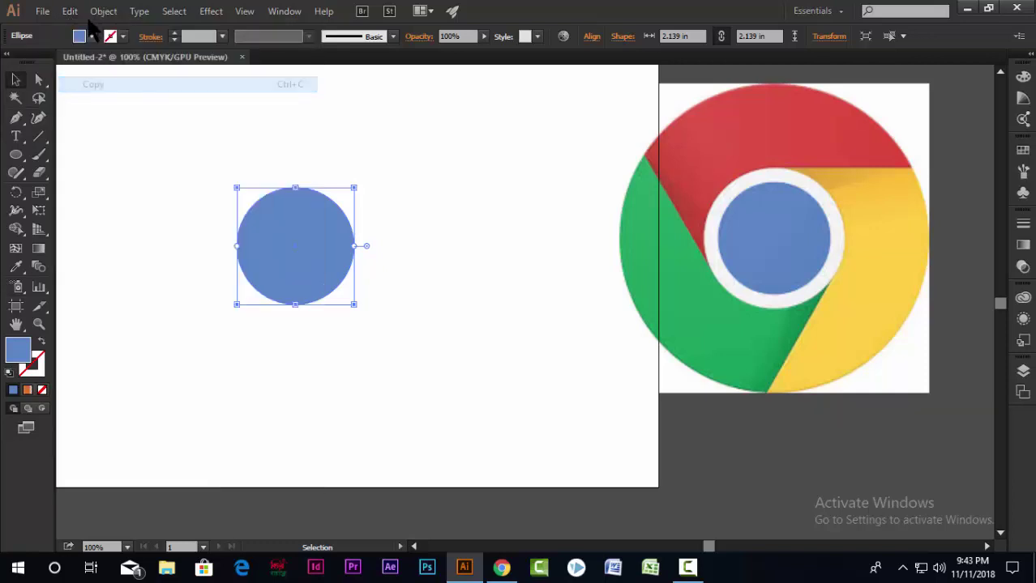
pyautogui.click(70, 10)
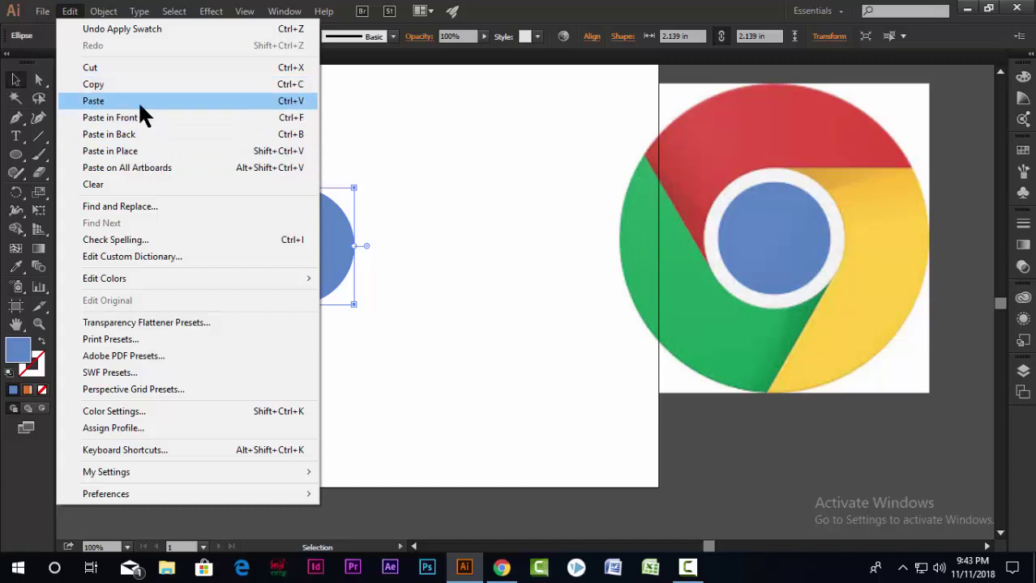
pyautogui.click(142, 138)
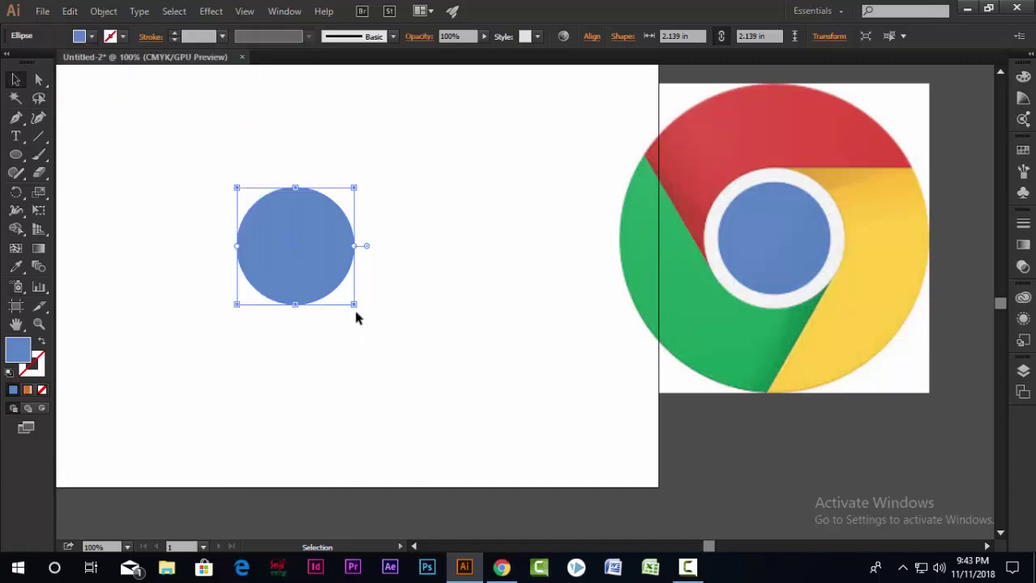
# - Enlarge the back copy to 2.61 in and fill it white from the reference
pyautogui.moveTo(355, 312); pyautogui.dragTo(371, 319)
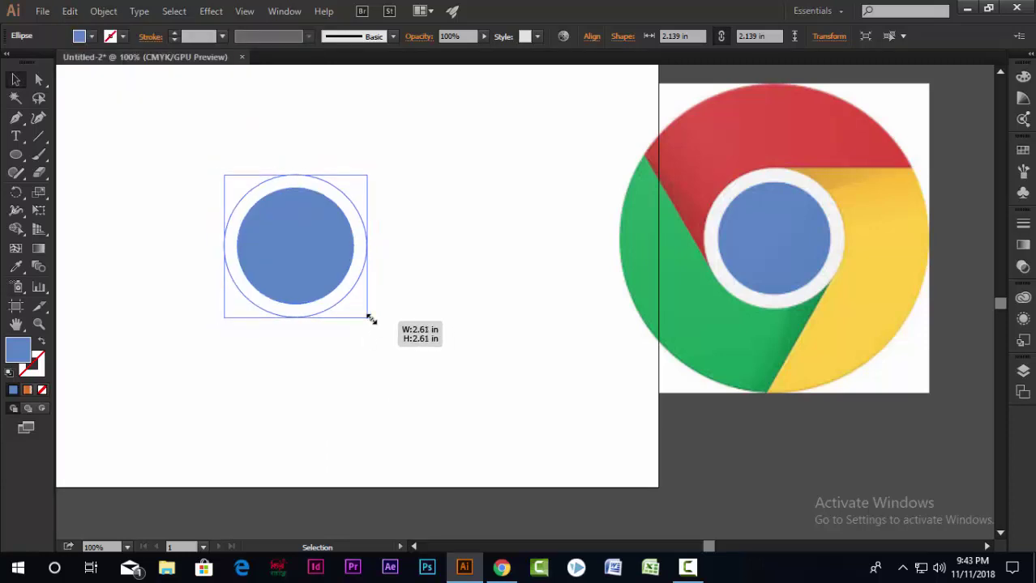
pyautogui.click(16, 267)
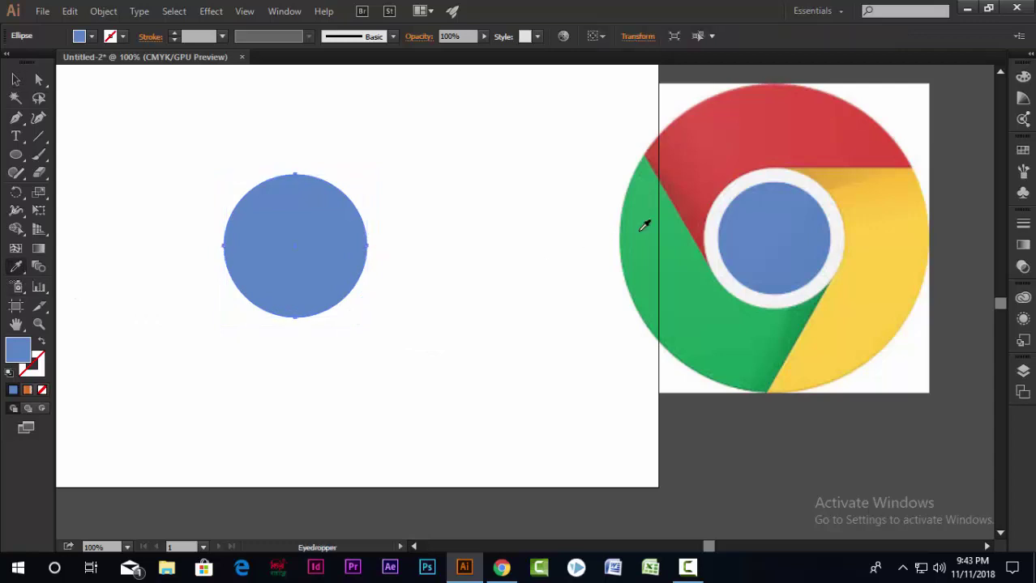
pyautogui.click(722, 209)
pyautogui.click(504, 308)
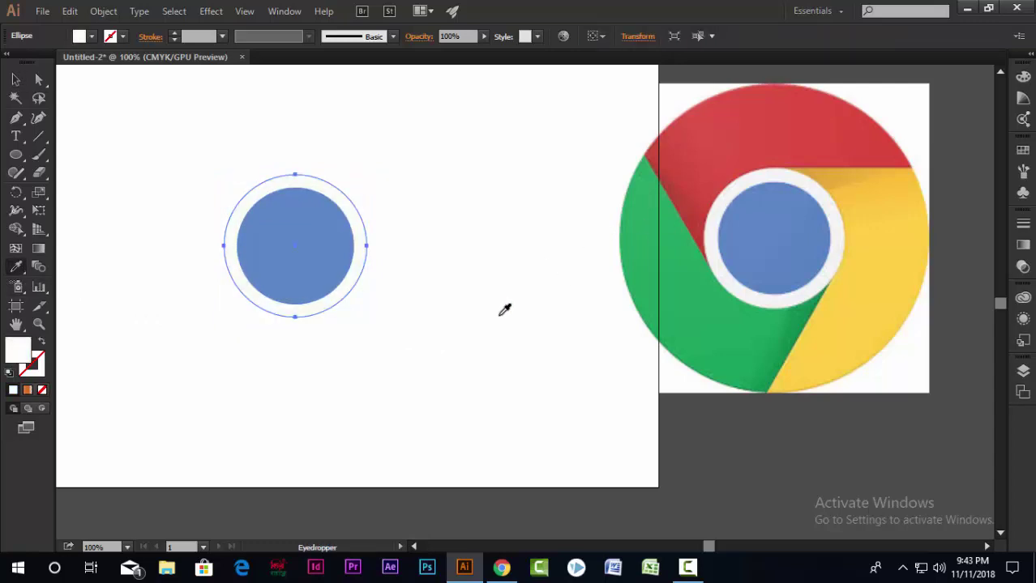
pyautogui.click(15, 80)
pyautogui.hotkey('ctrl', 'z')
pyautogui.hotkey('ctrl', 'z')
pyautogui.hotkey('ctrl', 'z')
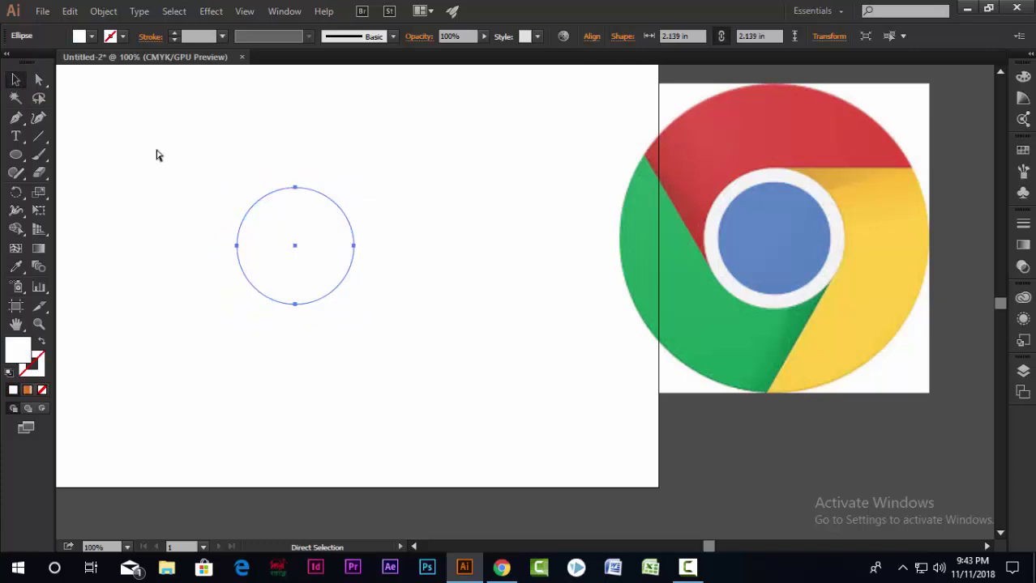
# - Offset the blue circle outward by 0.25 in and fill the new outer circle white
pyautogui.hotkey('ctrl', 'shift', 'z')
pyautogui.press('v')
pyautogui.click(104, 11)
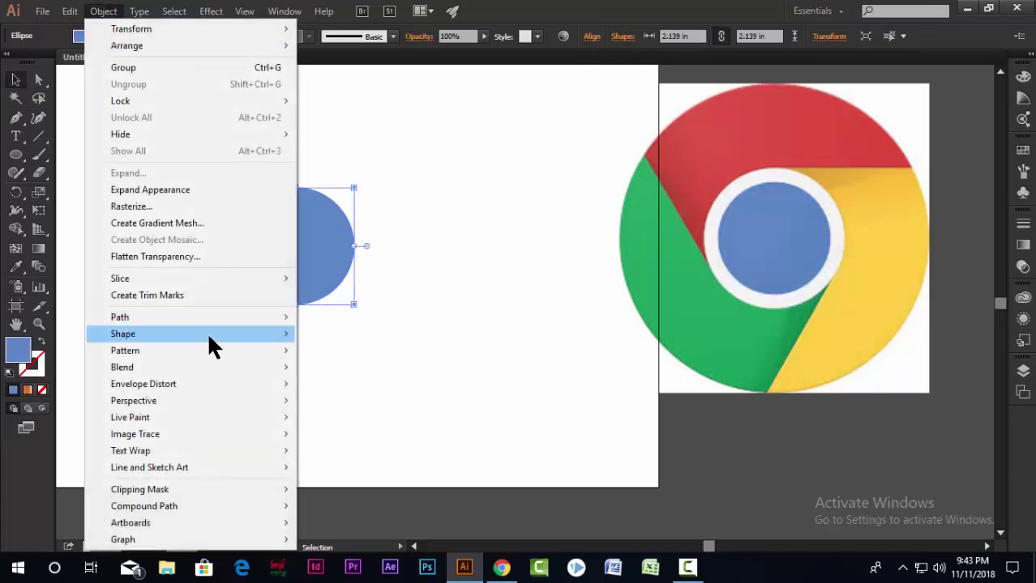
pyautogui.click(380, 371)
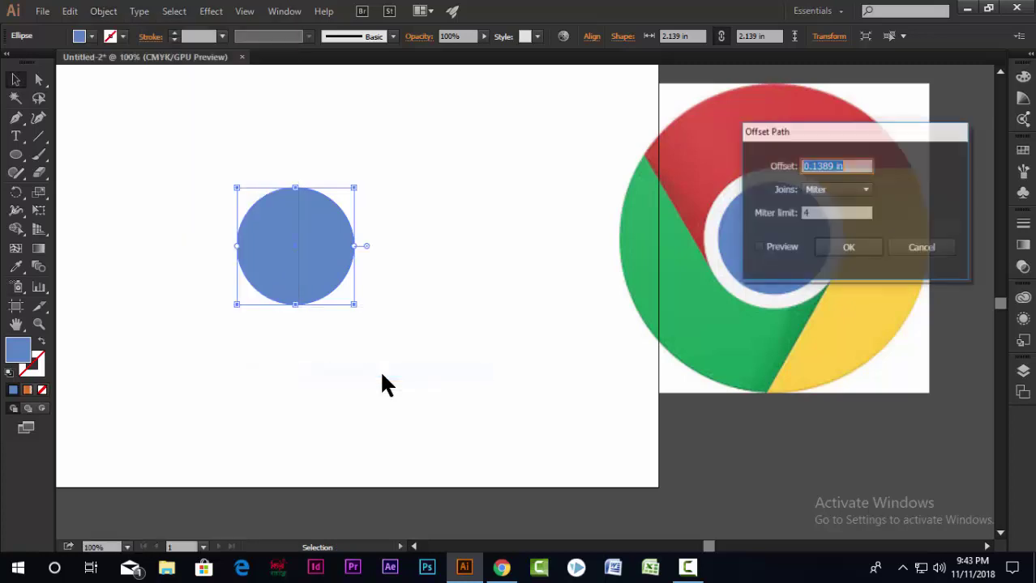
pyautogui.click(776, 250)
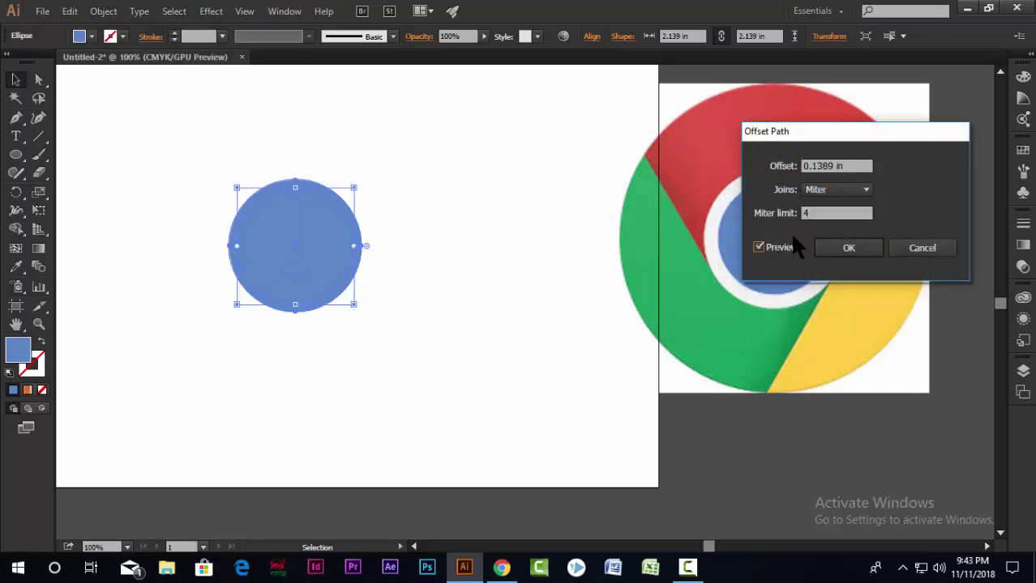
pyautogui.doubleClick(843, 166)
pyautogui.write('0.25')
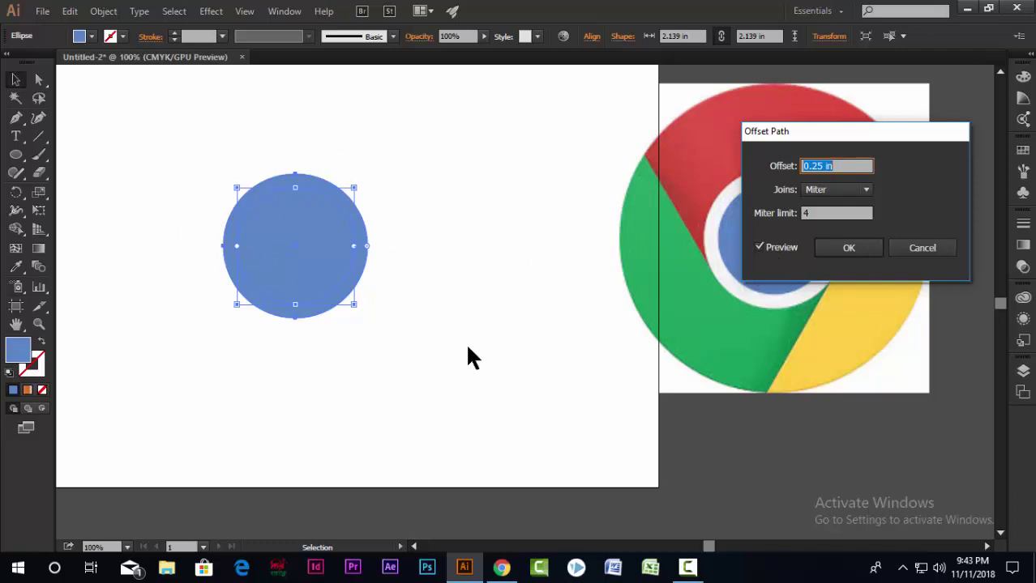
pyautogui.click(846, 248)
pyautogui.click(16, 267)
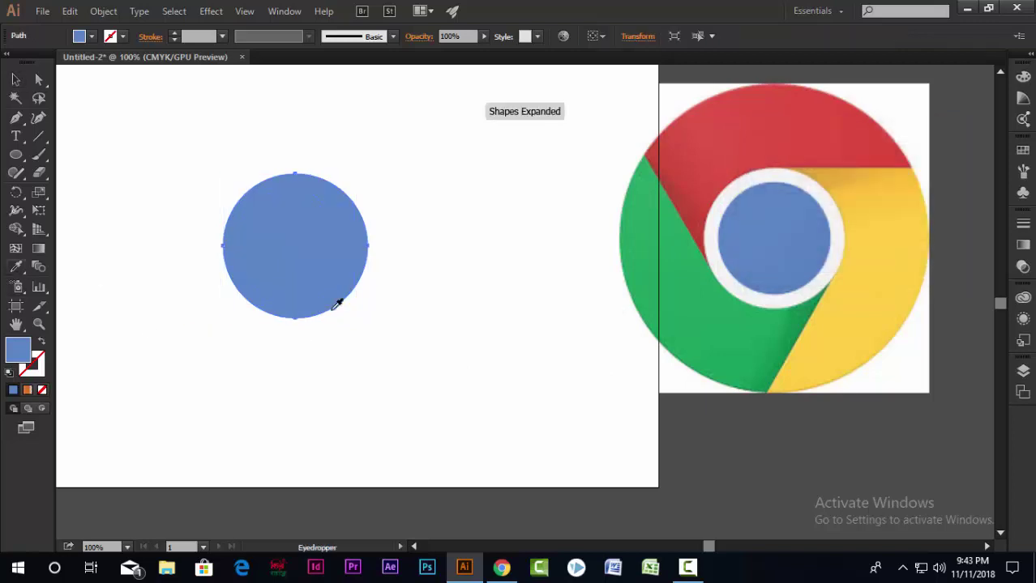
pyautogui.click(445, 325)
pyautogui.click(16, 79)
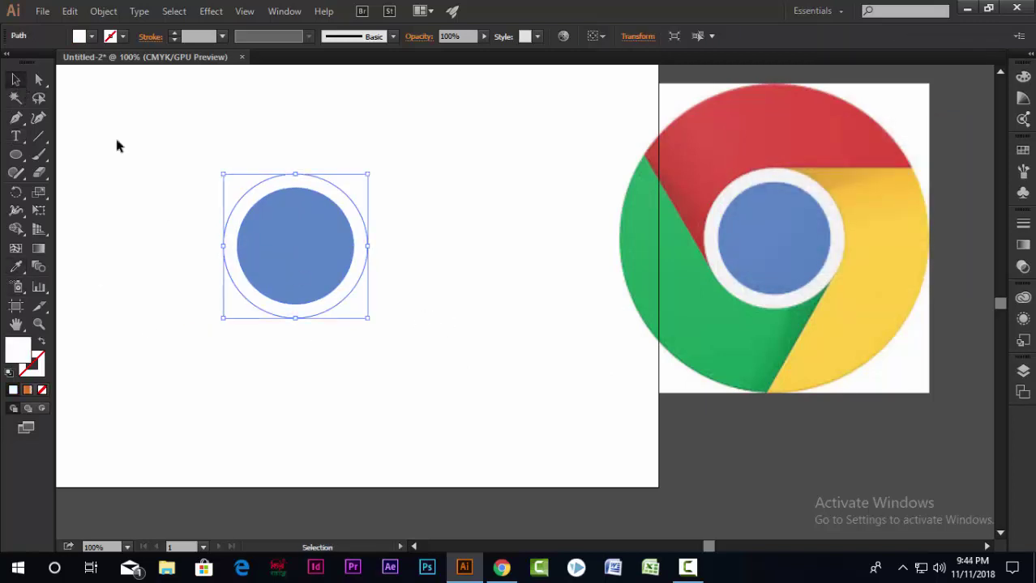
# - Paste a copy of the white circle in back and enlarge it outward from its centre
pyautogui.scroll(2, 439, 340)
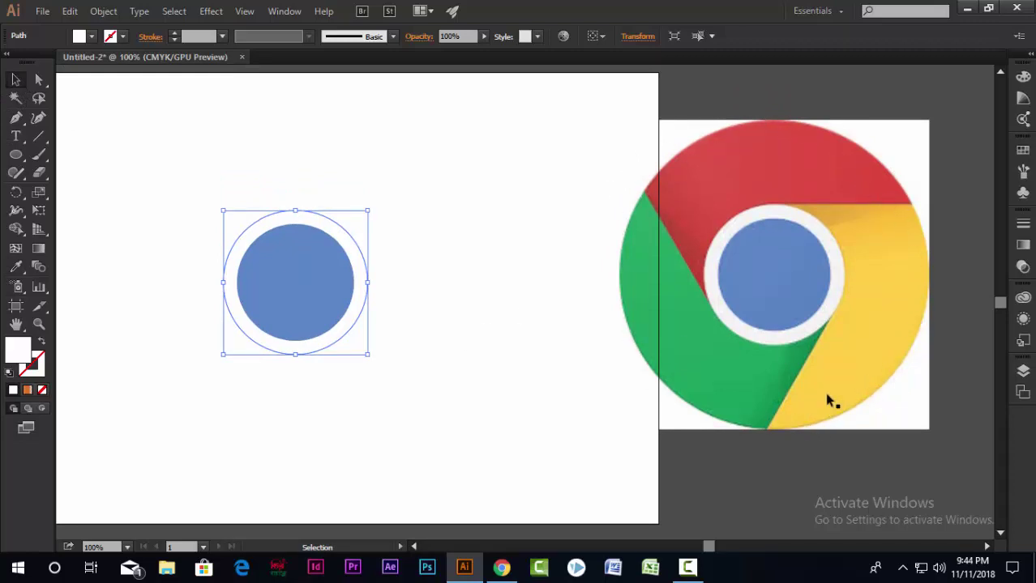
pyautogui.click(72, 12)
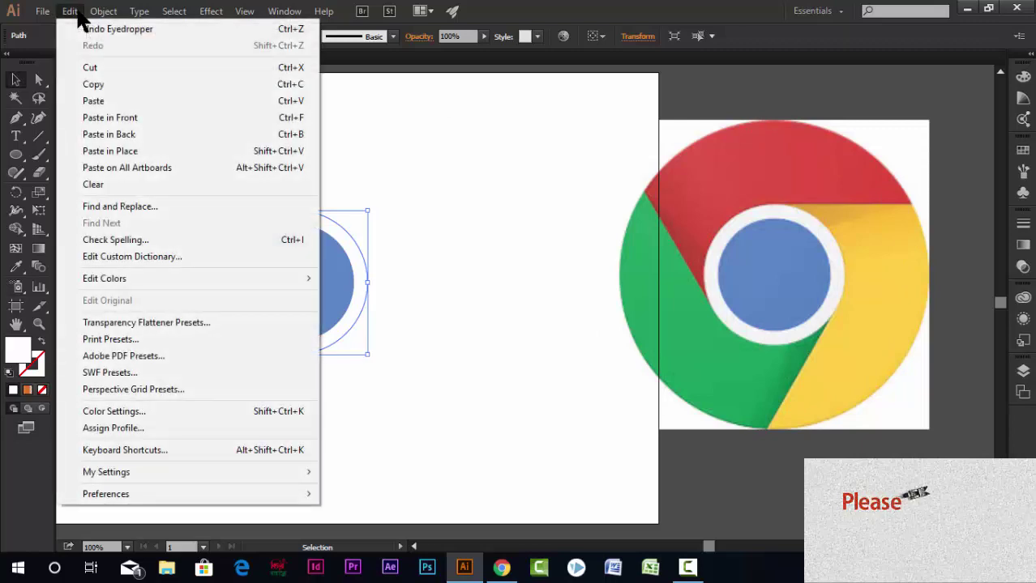
pyautogui.click(111, 117)
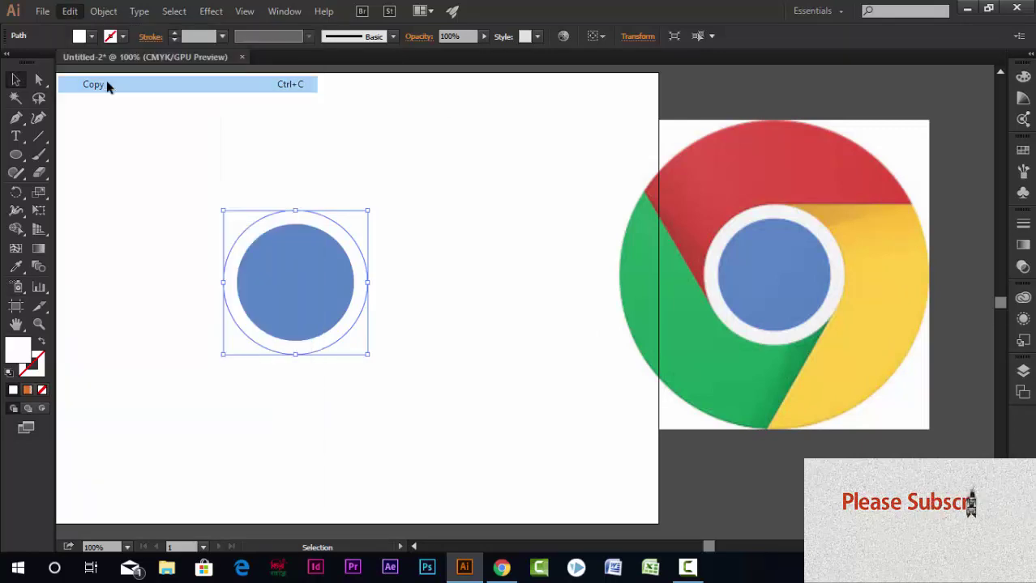
pyautogui.click(70, 11)
pyautogui.click(132, 133)
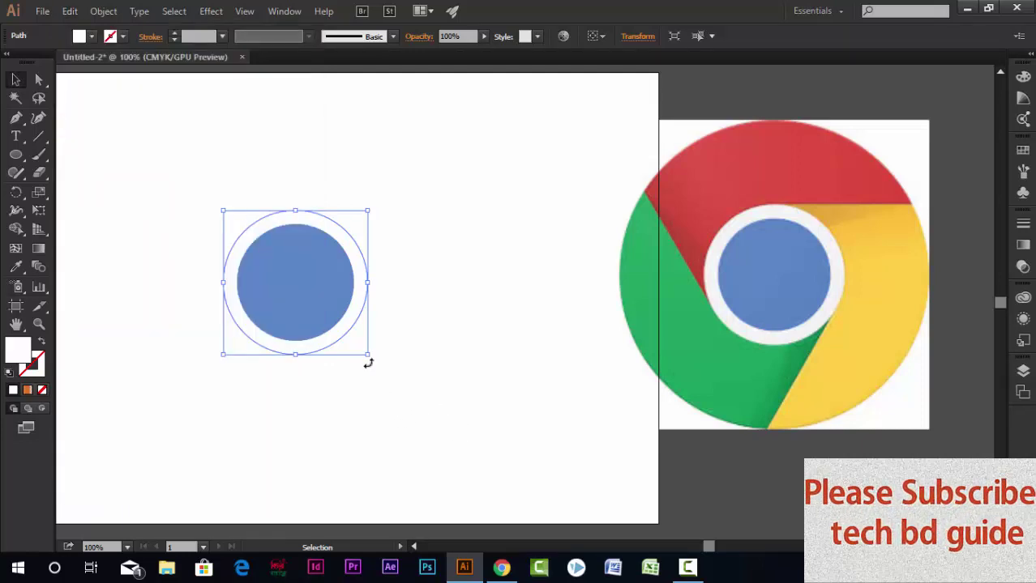
pyautogui.moveTo(369, 357); pyautogui.dragTo(454, 438)
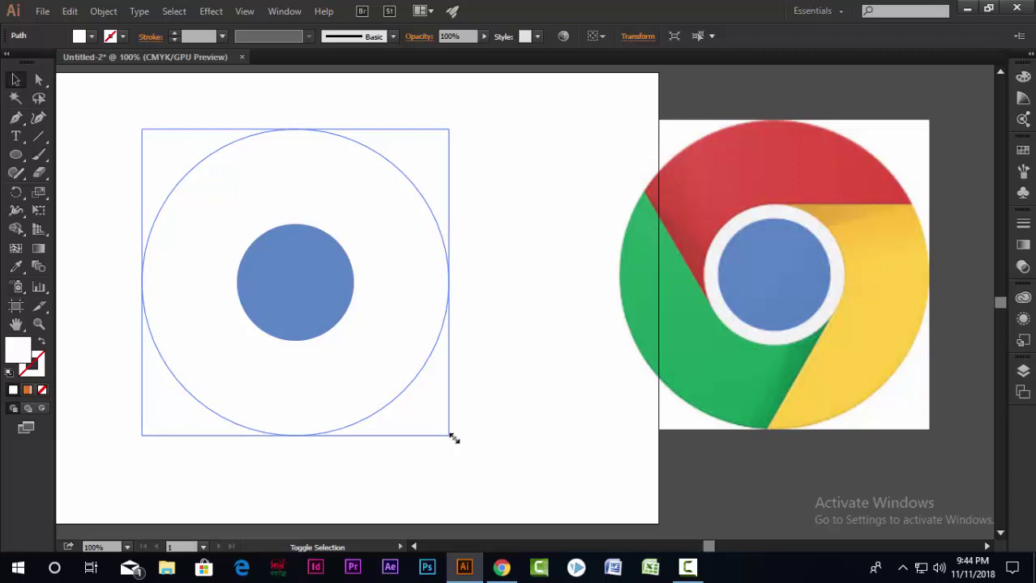
pyautogui.moveTo(453, 439); pyautogui.dragTo(454, 438)
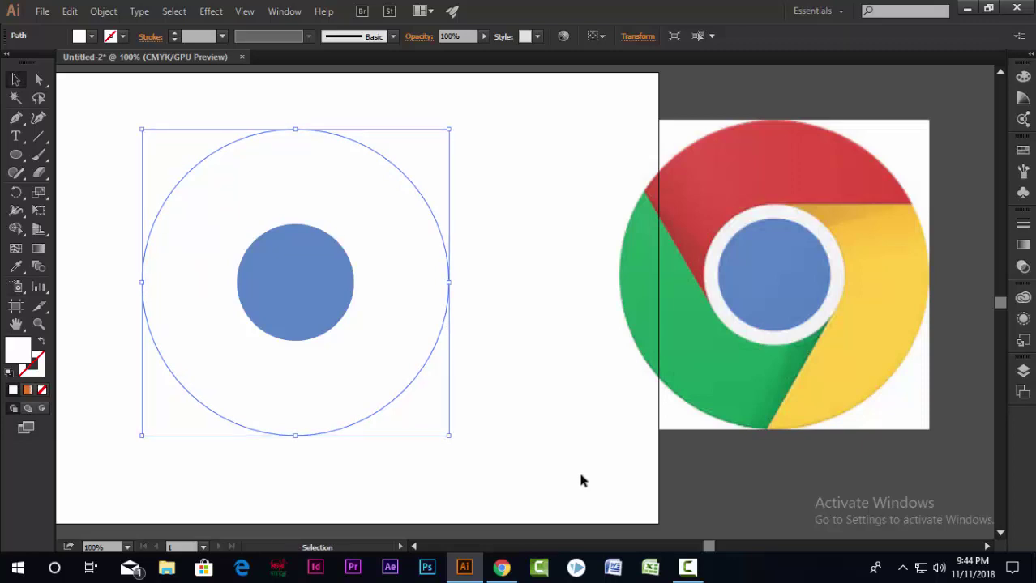
# - Fill the enlarged back circle with the reference's green and deselect it
pyautogui.click(17, 268)
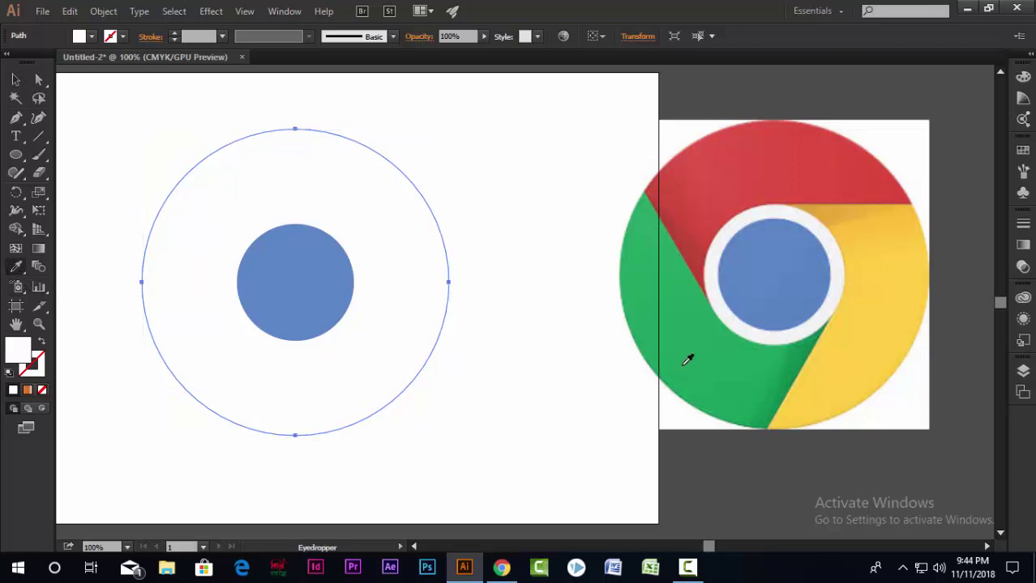
pyautogui.click(733, 384)
pyautogui.click(15, 79)
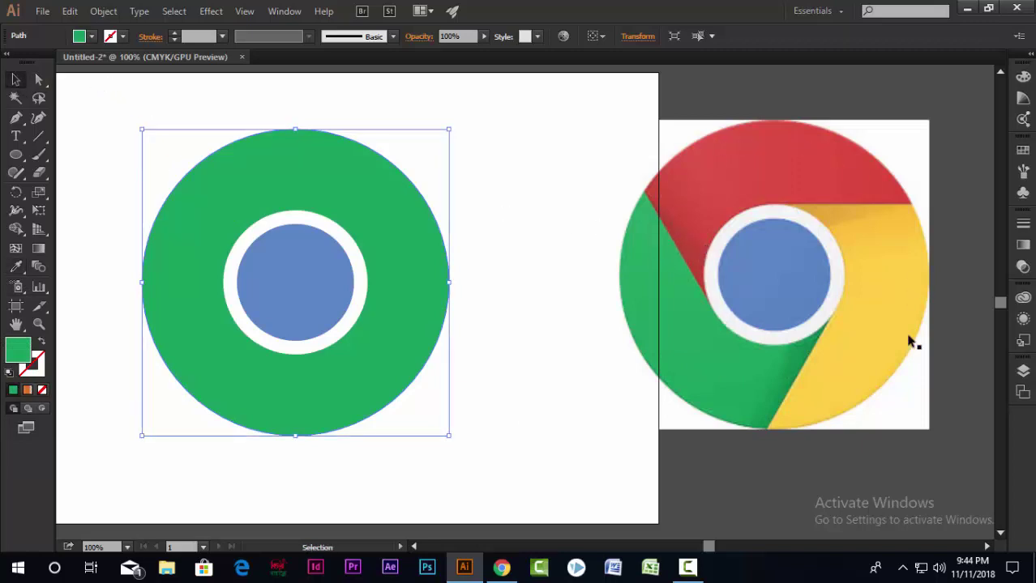
pyautogui.click(521, 209)
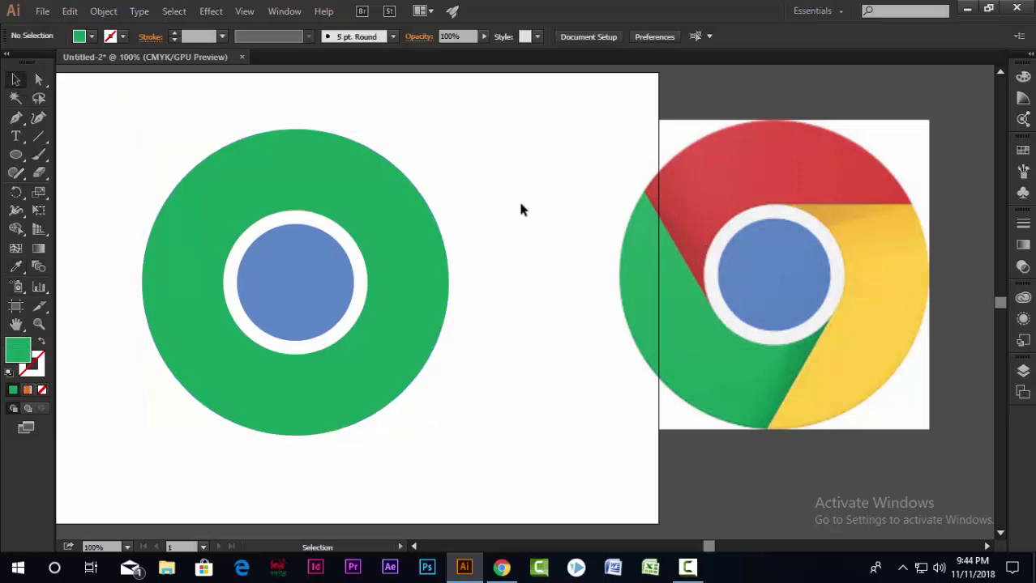
# - Draw a horizontal line from the white ring's top edge across the green disc
pyautogui.click(38, 136)
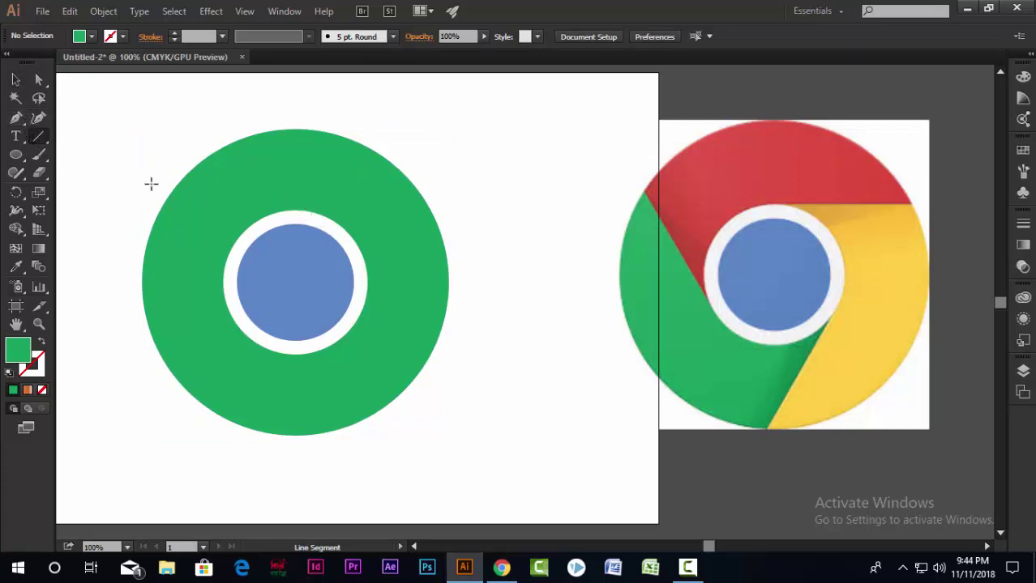
pyautogui.scroll(2, 289, 215)
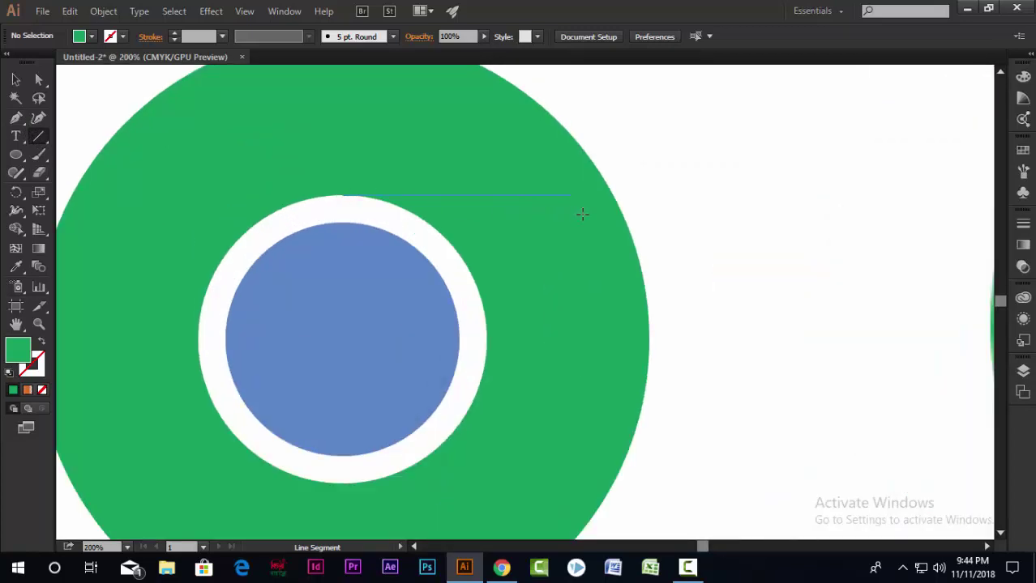
pyautogui.moveTo(629, 218); pyautogui.dragTo(660, 222)
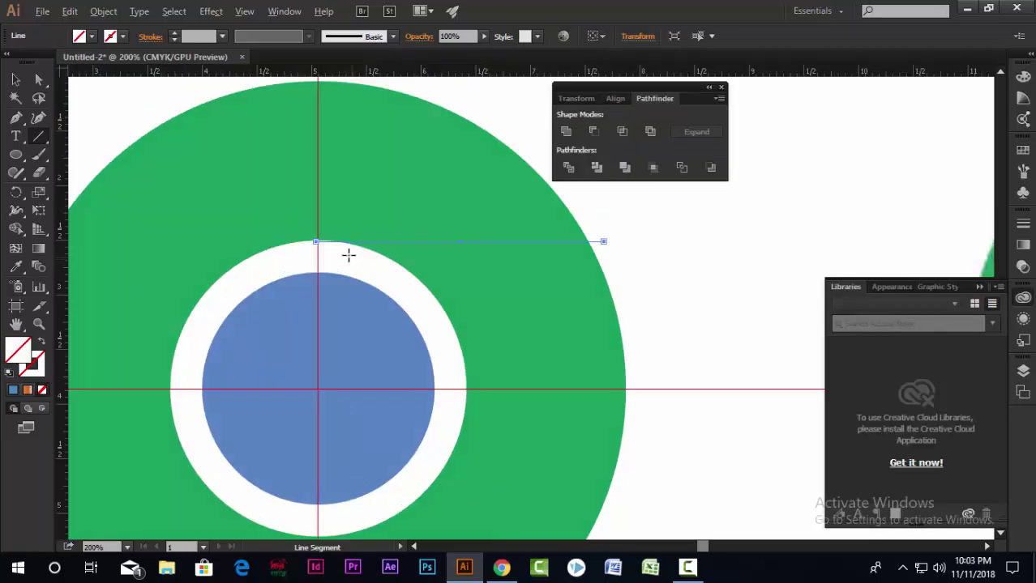
pyautogui.scroll(2, 347, 254)
pyautogui.scroll(2, 325, 243)
pyautogui.scroll(2, 301, 233)
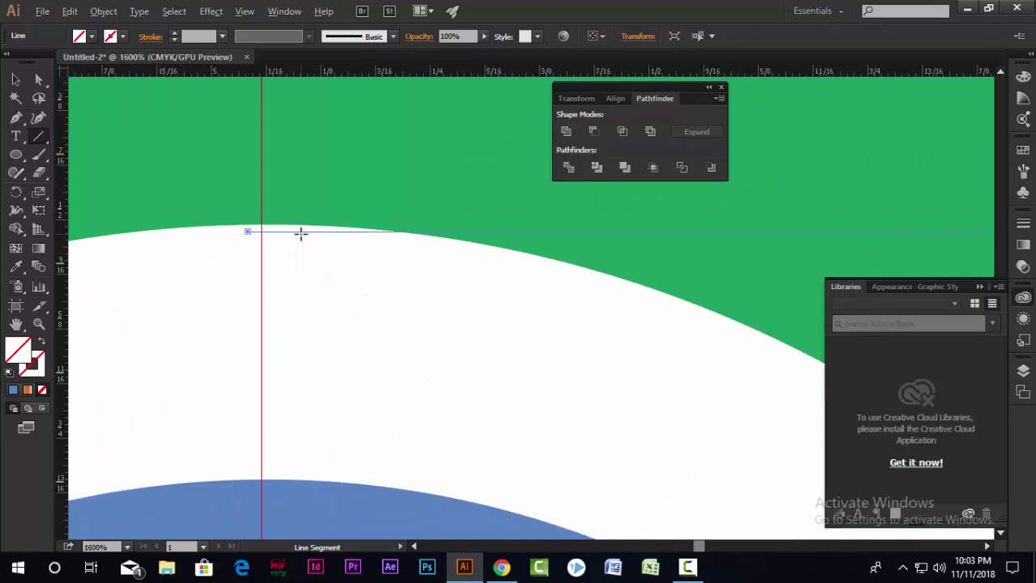
pyautogui.scroll(1, 300, 234)
pyautogui.press('v')
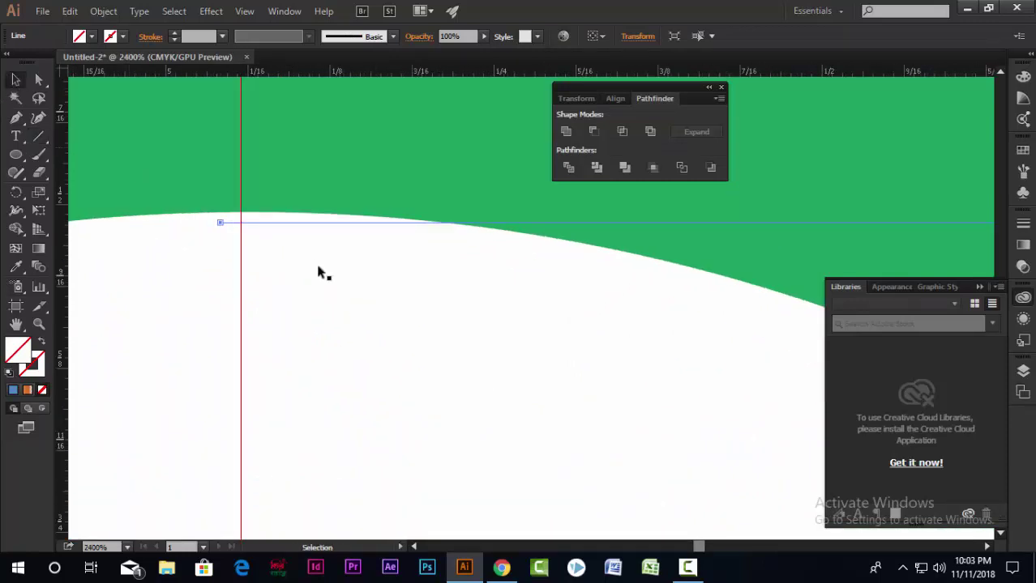
pyautogui.moveTo(299, 223); pyautogui.dragTo(300, 214)
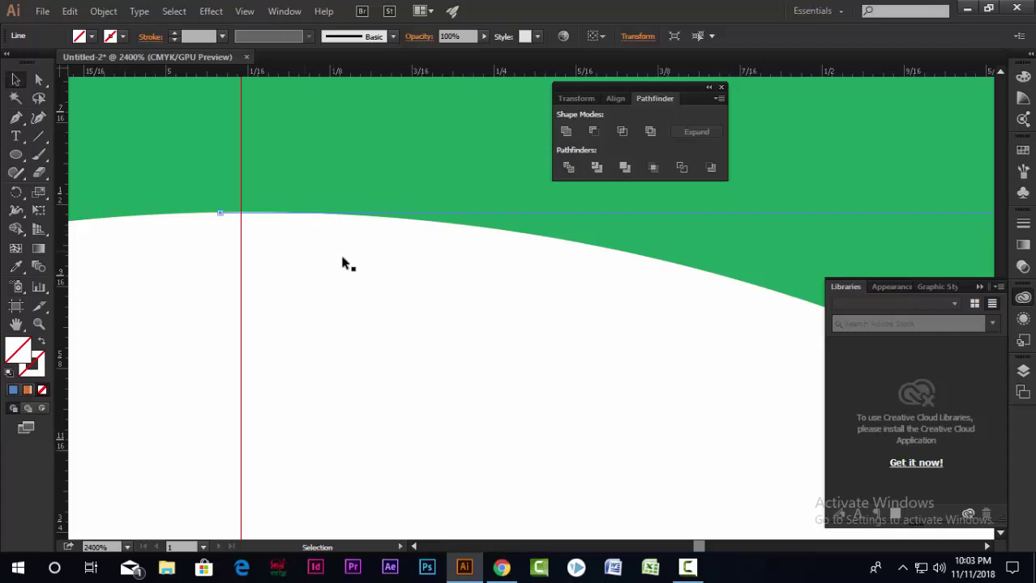
pyautogui.scroll(-3, 344, 263)
pyautogui.scroll(-3, 344, 266)
pyautogui.scroll(-2, 343, 267)
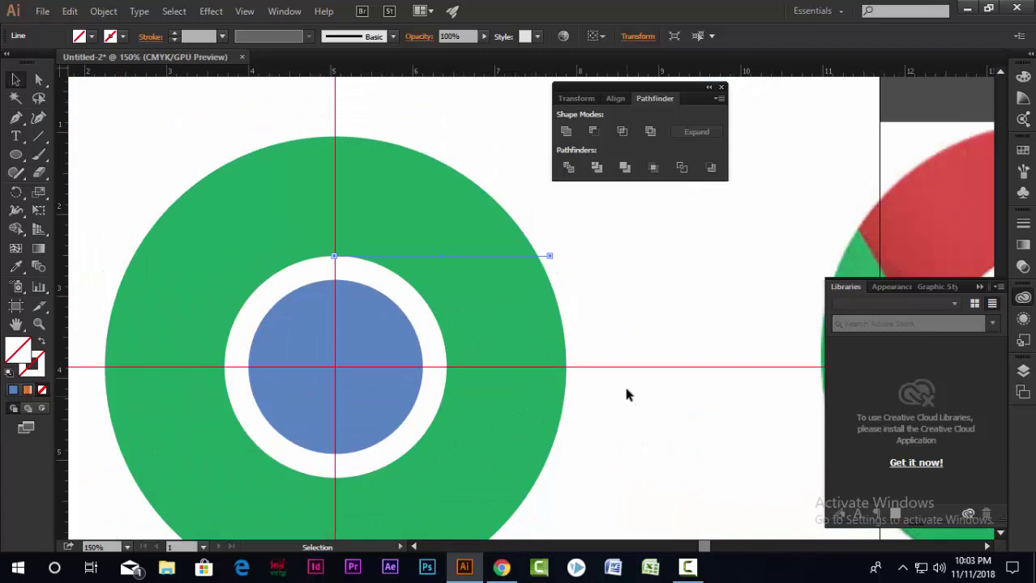
# - Make two 120° rotated copies of the line about the circle's centre
pyautogui.click(15, 193)
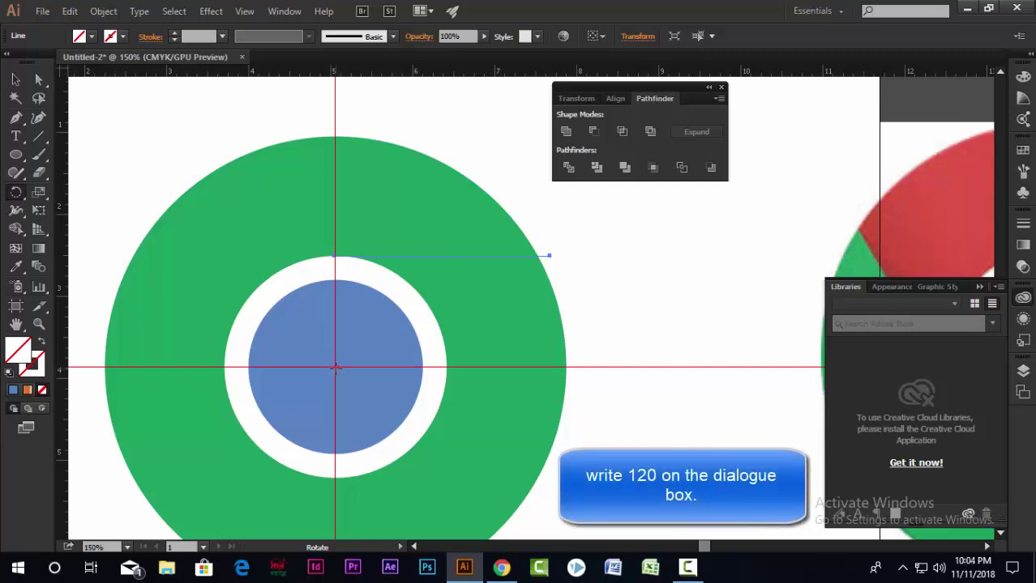
pyautogui.keyDown('alt'); pyautogui.click(336, 368); pyautogui.keyUp('alt')
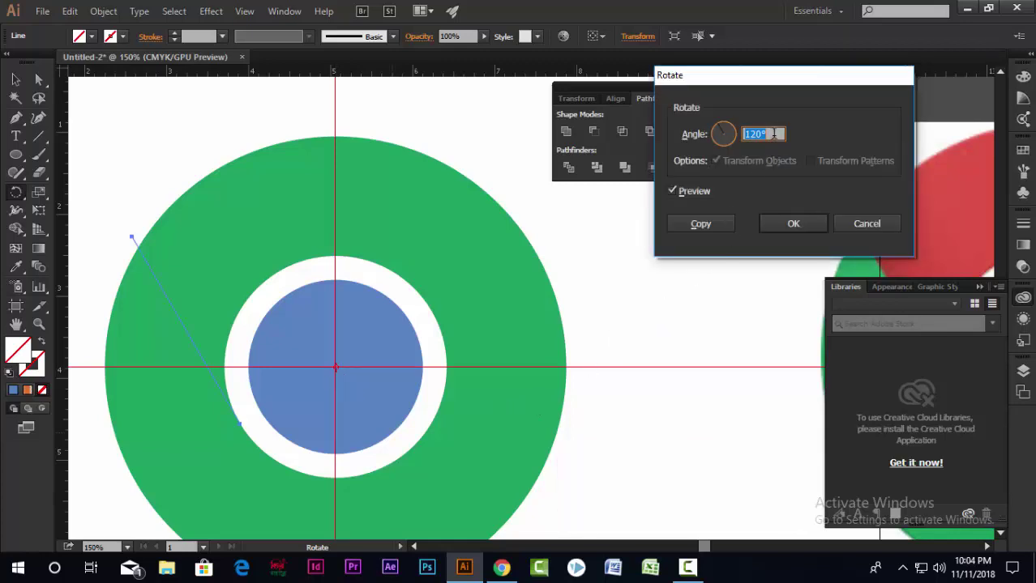
pyautogui.click(701, 225)
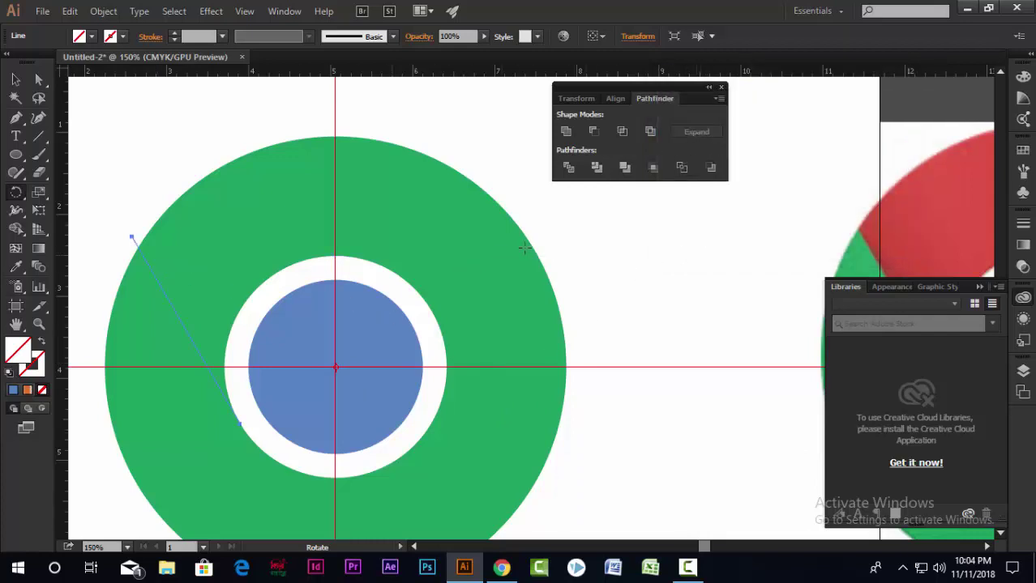
pyautogui.click(16, 192)
pyautogui.keyDown('alt'); pyautogui.click(336, 369); pyautogui.keyUp('alt')
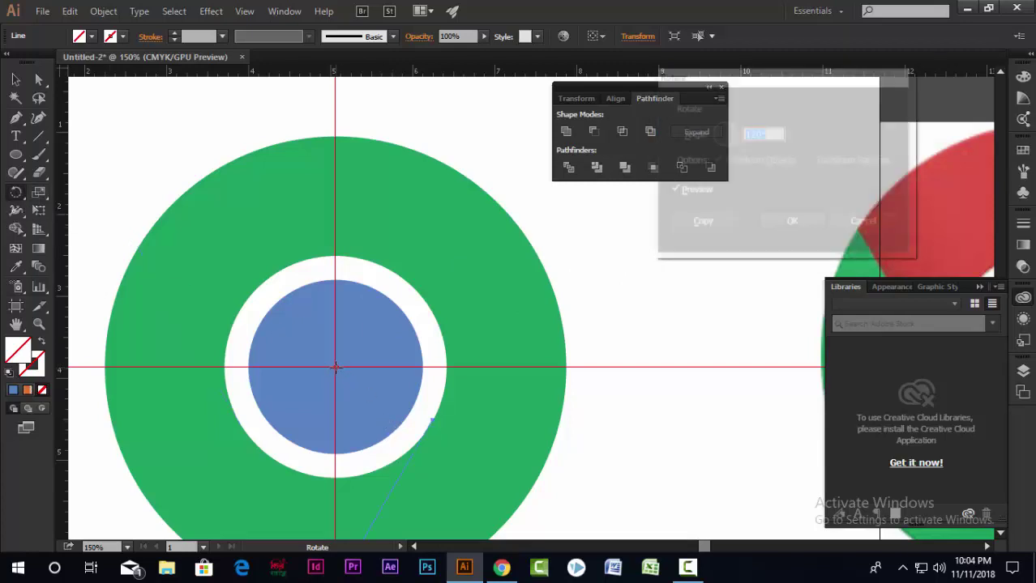
pyautogui.click(712, 225)
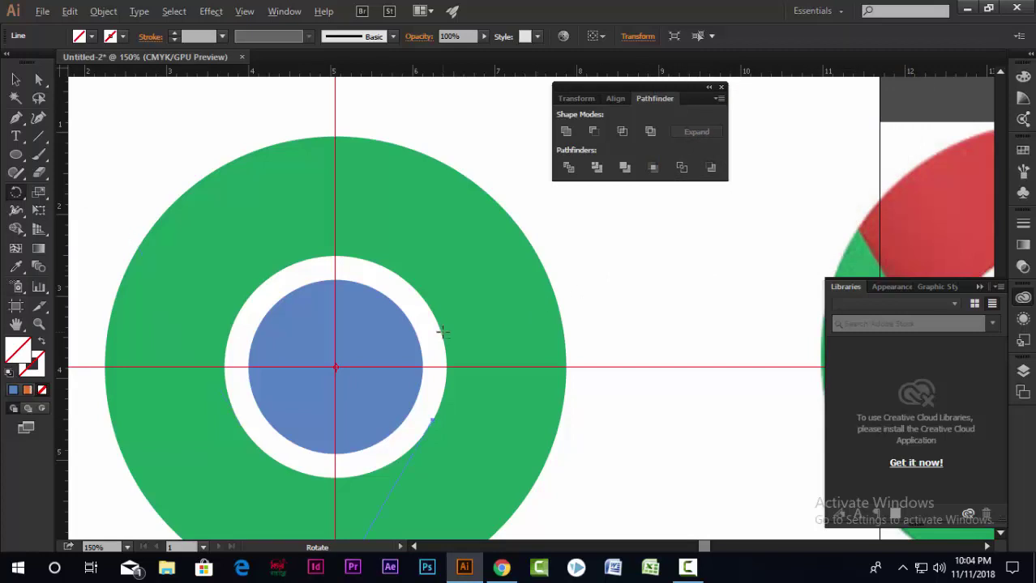
pyautogui.keyDown('alt'); pyautogui.scroll(-2, 442, 331); pyautogui.keyUp('alt')
pyautogui.click(18, 81)
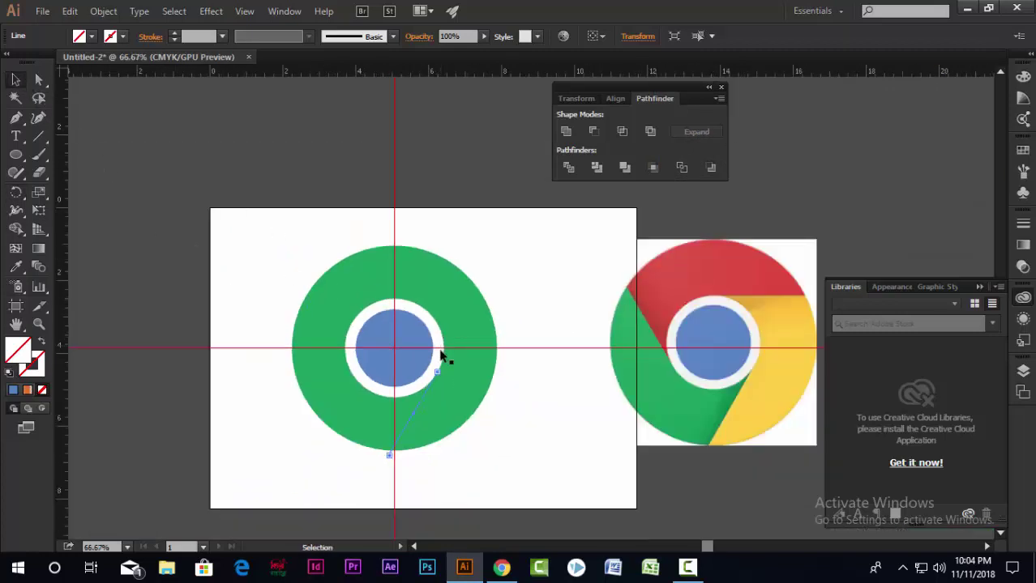
# - Check the lines and guides in Outline view (Ctrl+Y), then return to full-colour preview
pyautogui.keyDown('alt'); pyautogui.scroll(1, 441, 354); pyautogui.keyUp('alt')
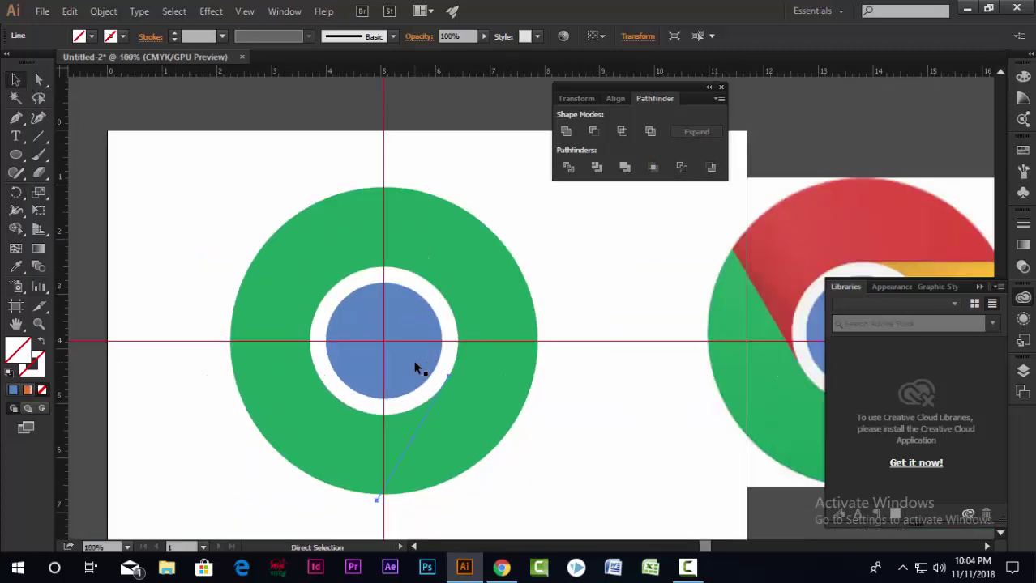
pyautogui.hotkey('ctrl', 'y')
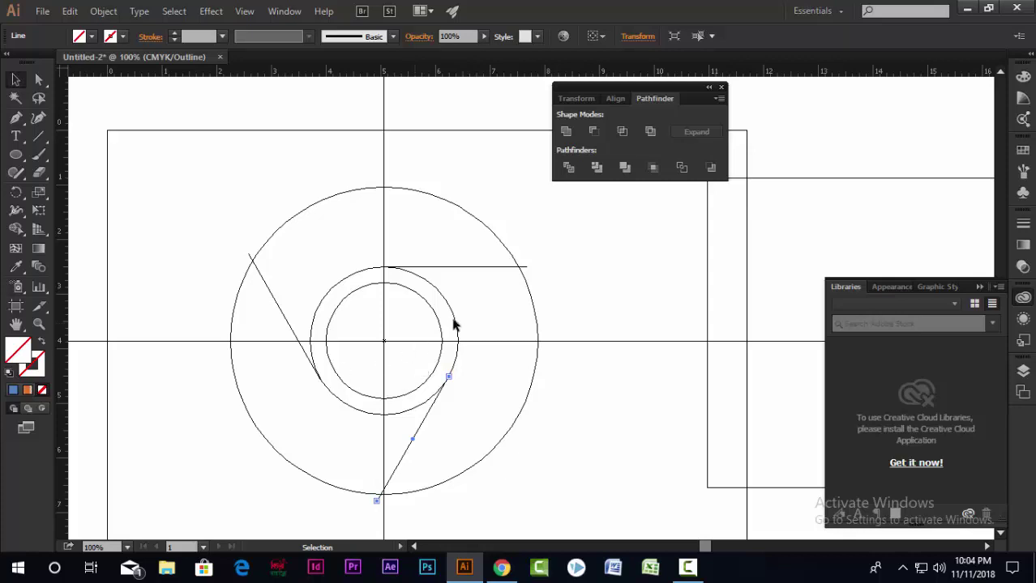
pyautogui.keyDown('alt'); pyautogui.scroll(2, 450, 377); pyautogui.keyUp('alt')
pyautogui.keyDown('alt'); pyautogui.scroll(6, 444, 360); pyautogui.keyUp('alt')
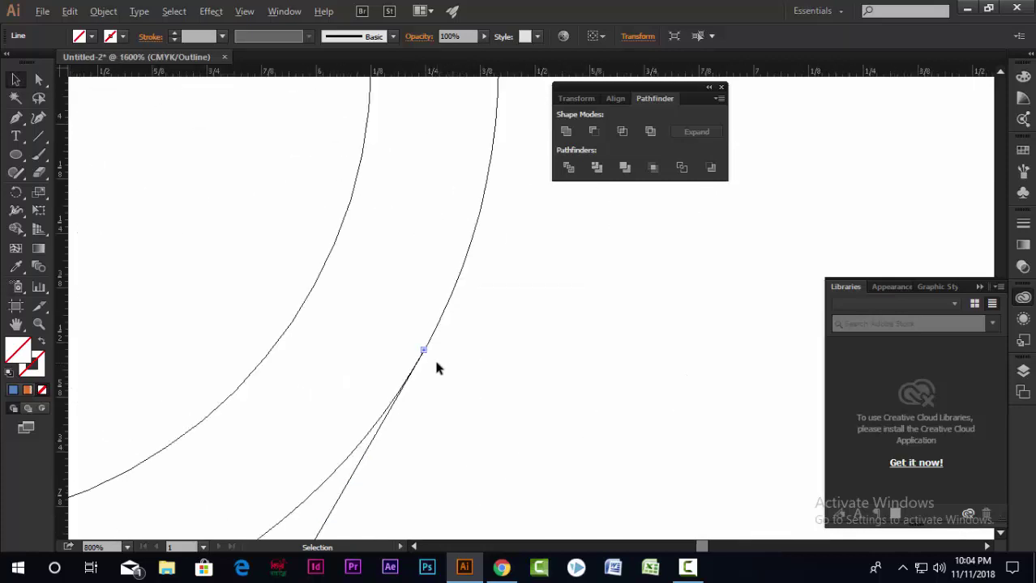
pyautogui.keyDown('alt'); pyautogui.scroll(-2, 412, 340); pyautogui.keyUp('alt')
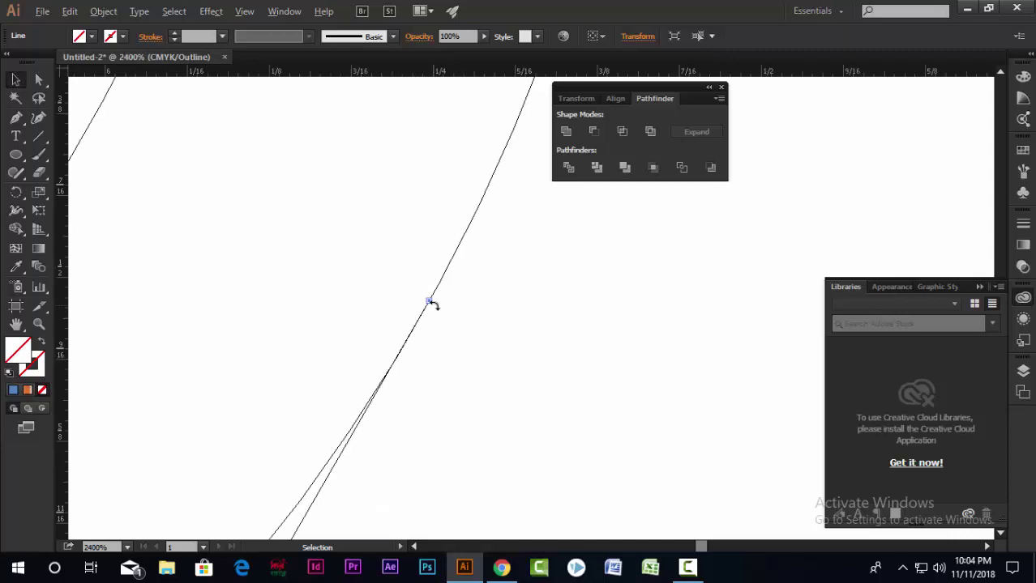
pyautogui.keyDown('alt'); pyautogui.scroll(-6, 430, 300); pyautogui.keyUp('alt')
pyautogui.keyDown('alt'); pyautogui.scroll(-3, 434, 305); pyautogui.keyUp('alt')
pyautogui.hotkey('ctrl', 'y')
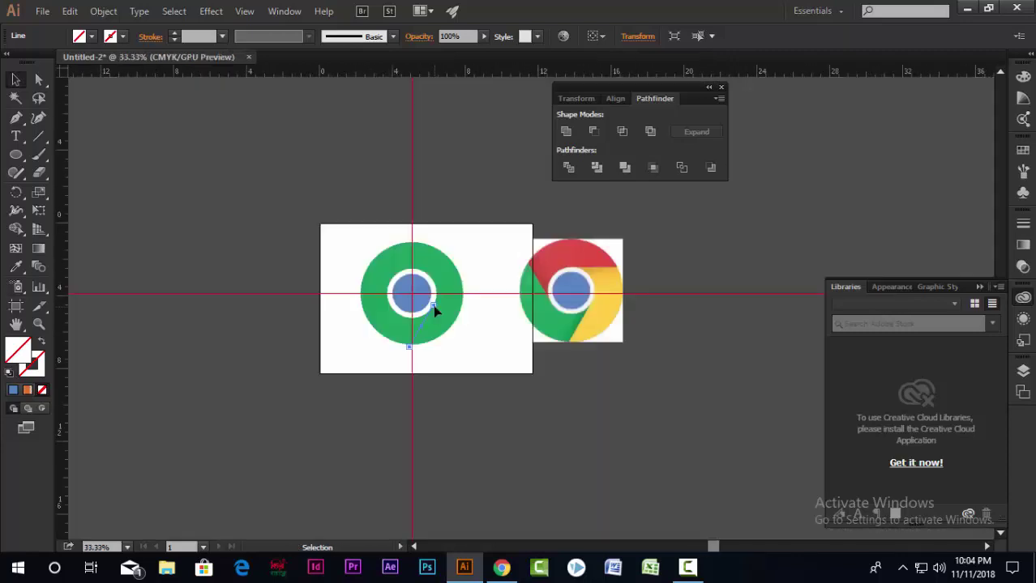
pyautogui.keyDown('alt'); pyautogui.scroll(1, 433, 305); pyautogui.keyUp('alt')
pyautogui.keyDown('alt'); pyautogui.scroll(1, 433, 305); pyautogui.keyUp('alt')
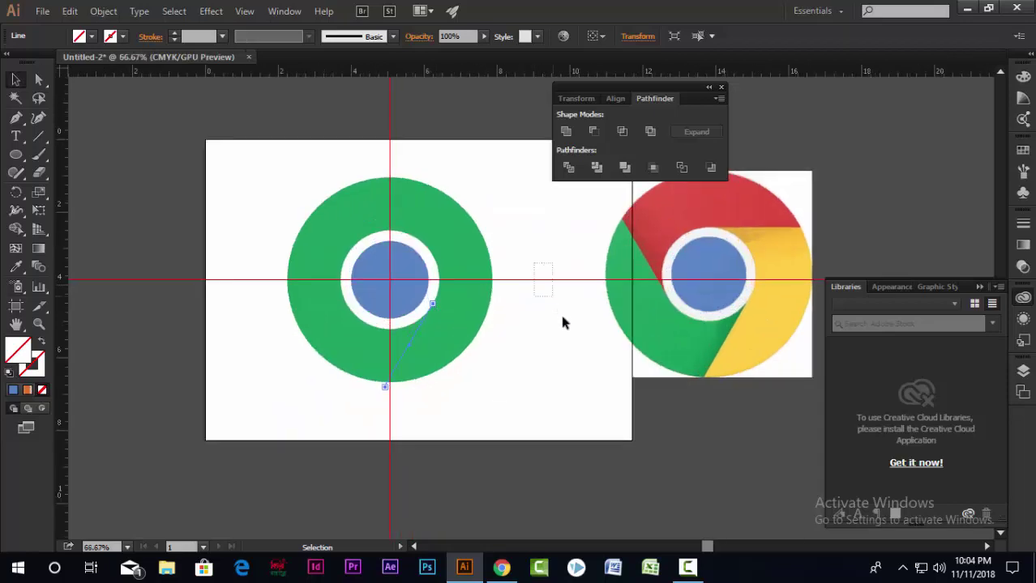
# - Hide the guides and select the green ring with its cutting lines
pyautogui.click(454, 279)
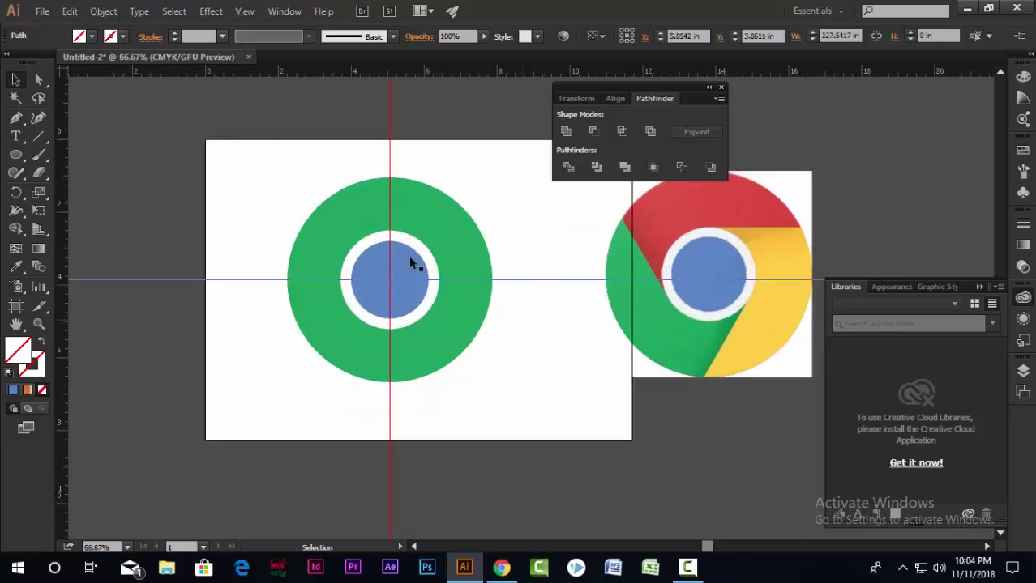
pyautogui.rightClick(244, 278)
pyautogui.click(295, 366)
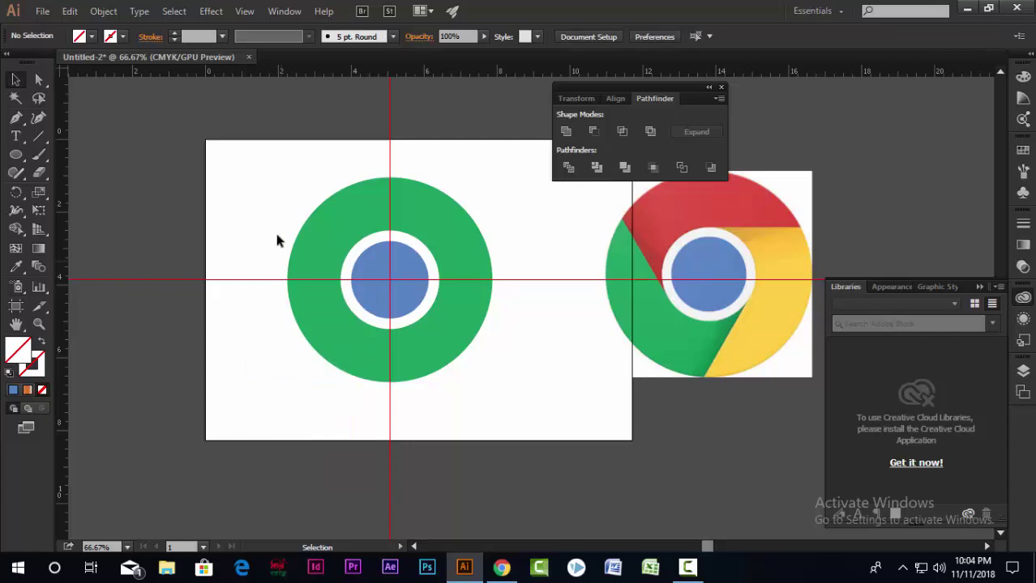
pyautogui.rightClick(235, 280)
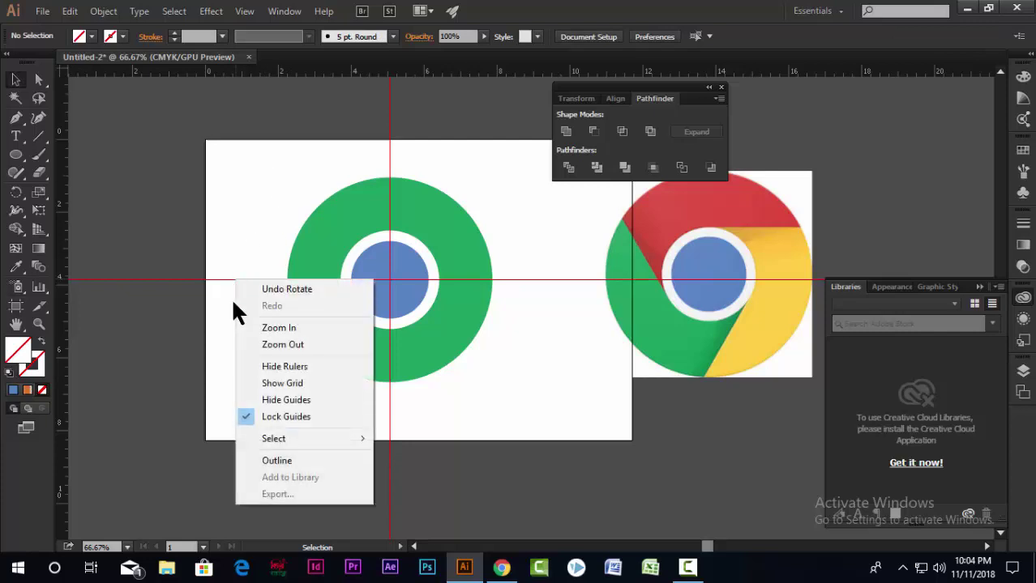
pyautogui.click(283, 399)
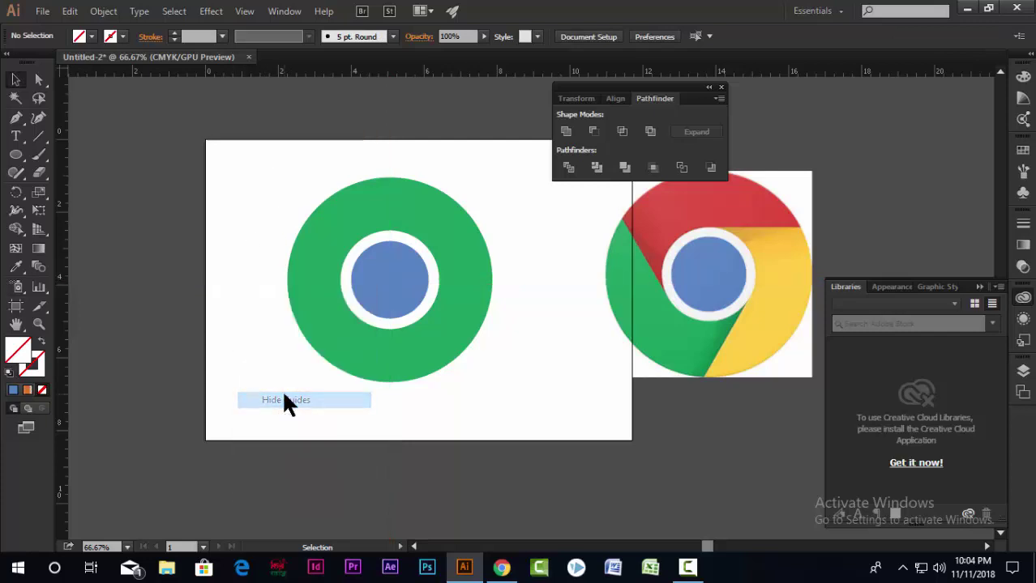
pyautogui.click(530, 413)
# - Divide the green ring along the cutting lines with Pathfinder and ungroup the pieces
pyautogui.scroll(1, 451, 261)
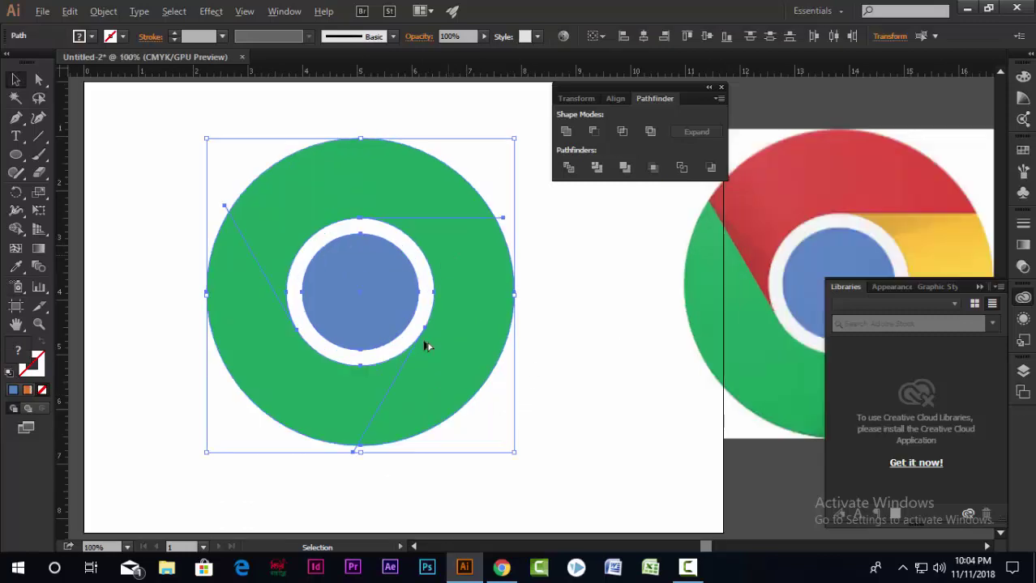
pyautogui.click(569, 168)
pyautogui.rightClick(345, 187)
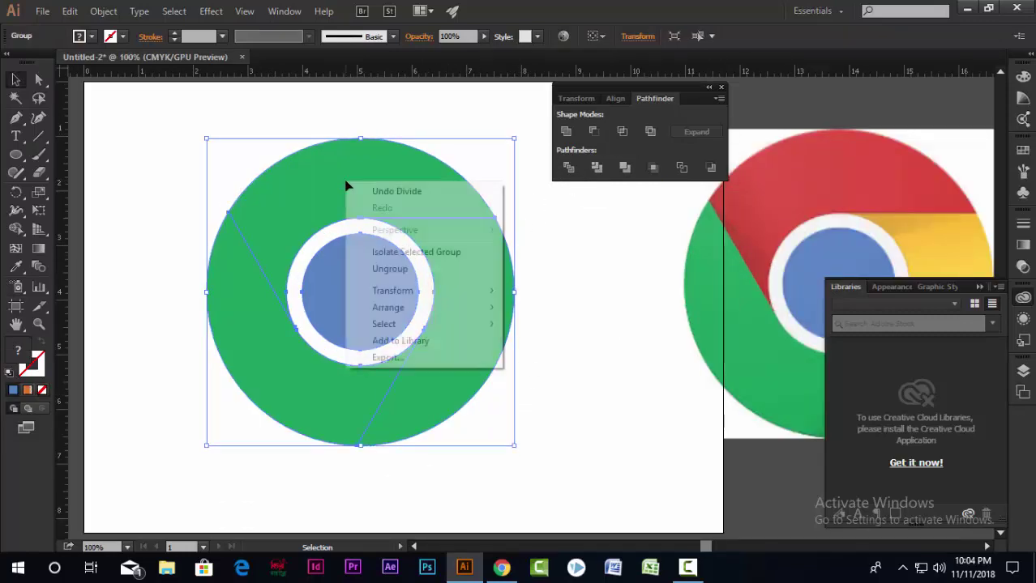
pyautogui.click(398, 268)
pyautogui.click(579, 323)
# - Colour the top segment red and the lower-left segment green, sampled from the reference
pyautogui.click(330, 169)
pyautogui.click(18, 272)
pyautogui.click(781, 179)
pyautogui.click(16, 80)
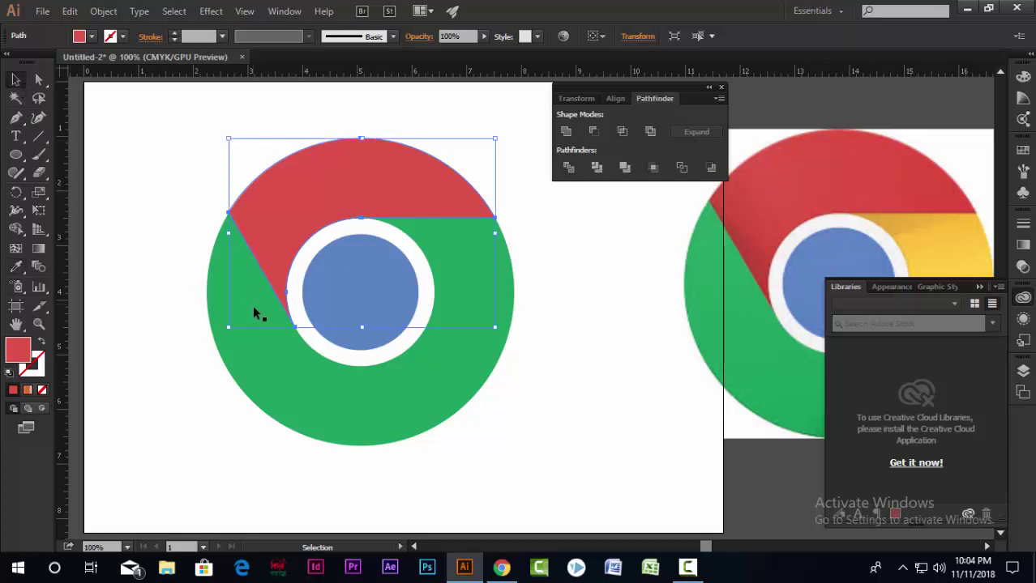
pyautogui.click(240, 339)
pyautogui.click(16, 268)
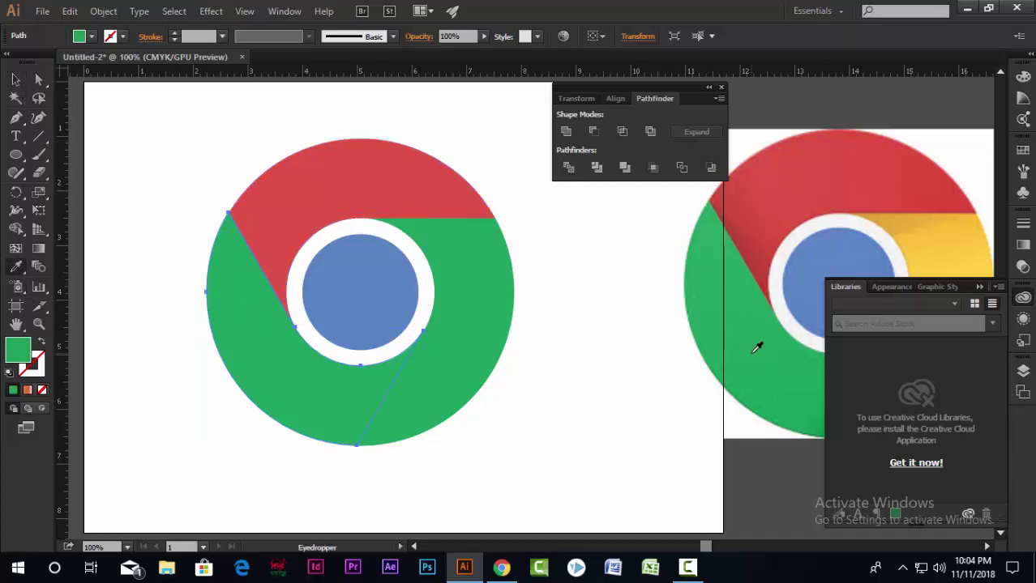
pyautogui.click(16, 80)
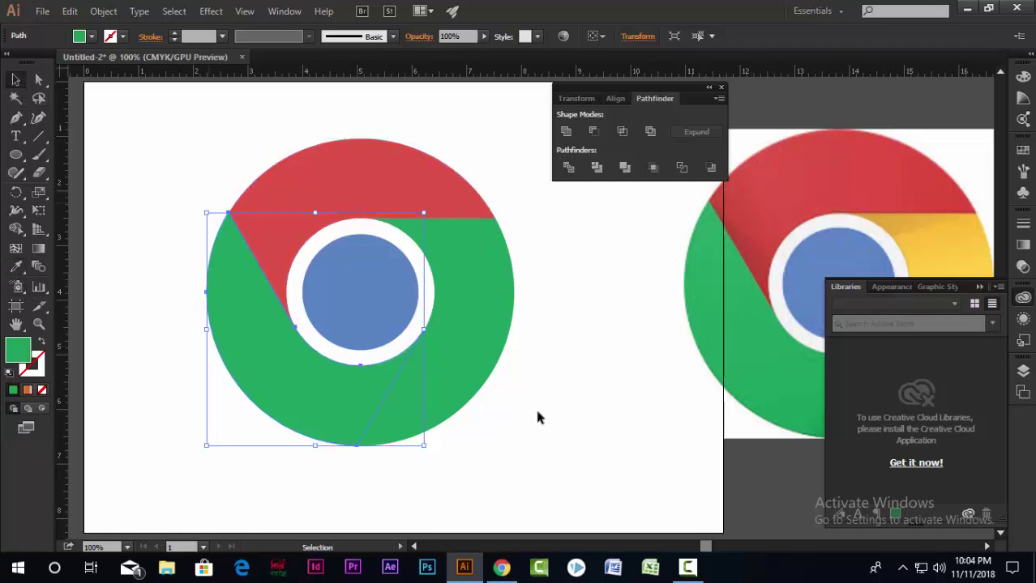
# - Colour the right segment with the reference's yellow and deselect it
pyautogui.click(475, 354)
pyautogui.click(18, 268)
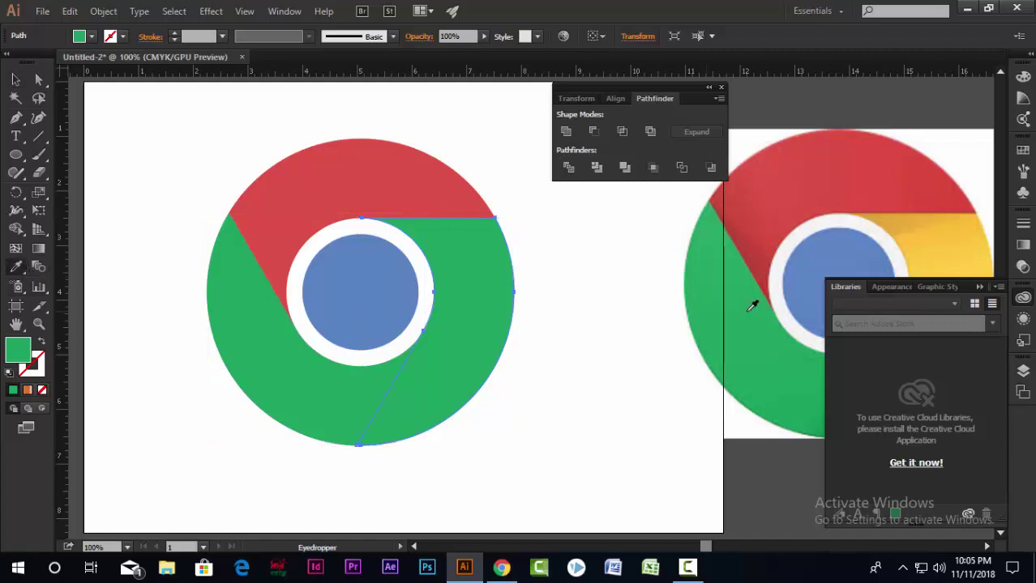
pyautogui.click(945, 237)
pyautogui.press('v')
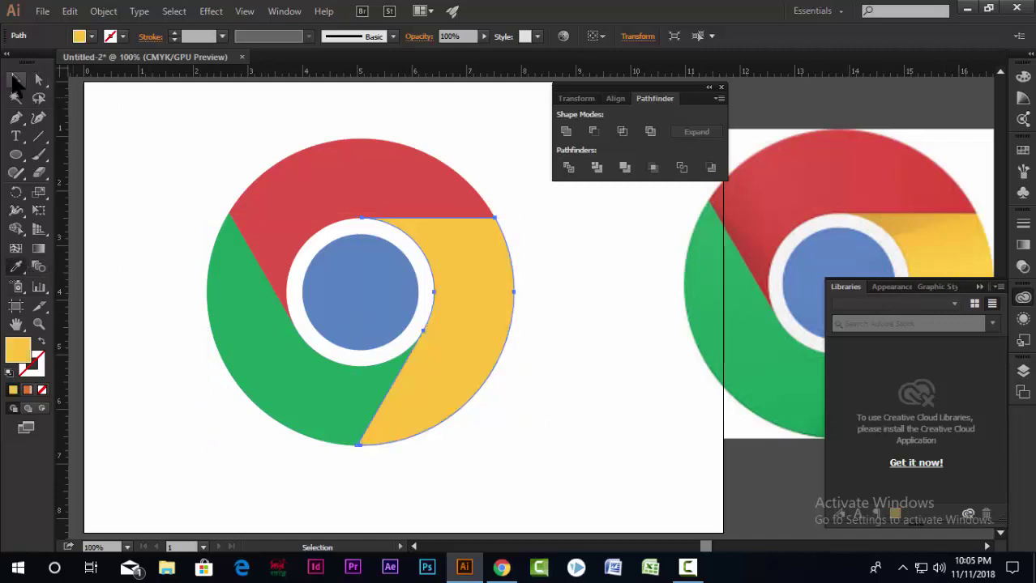
pyautogui.click(166, 157)
pyautogui.scroll(-2, 320, 274)
pyautogui.scroll(2, 325, 289)
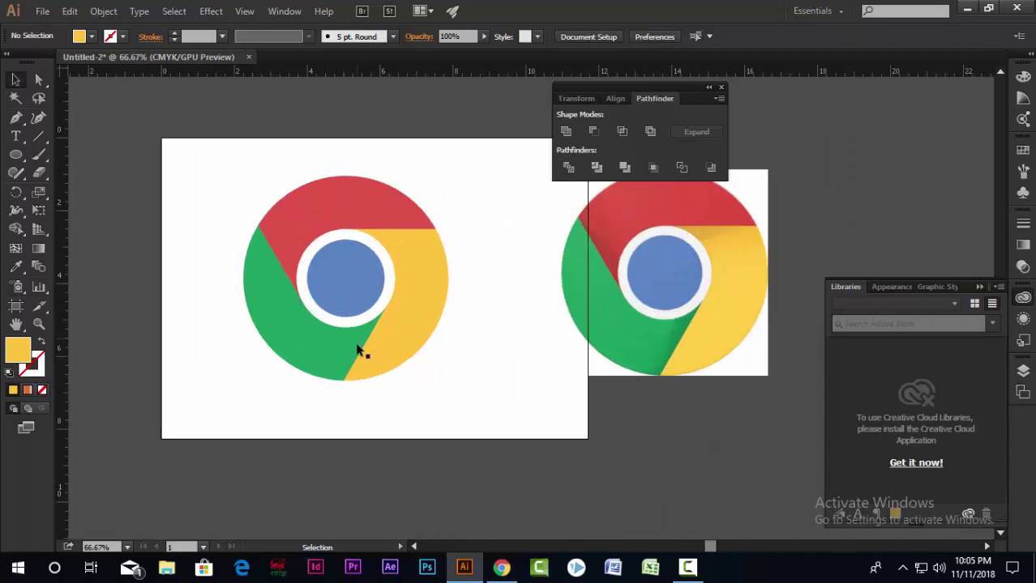
pyautogui.scroll(1, 342, 296)
pyautogui.scroll(-2, 363, 316)
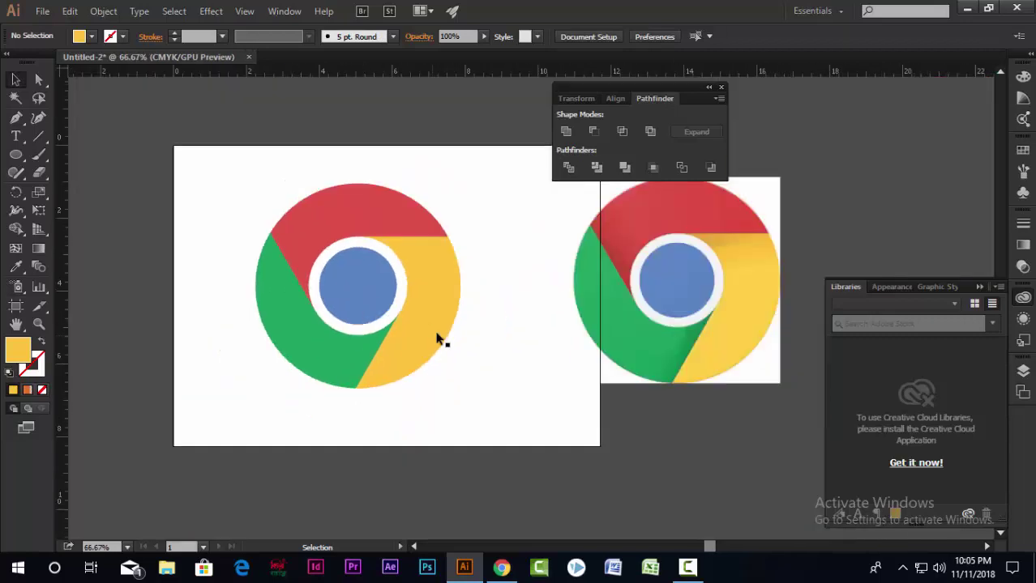
pyautogui.scroll(2, 358, 254)
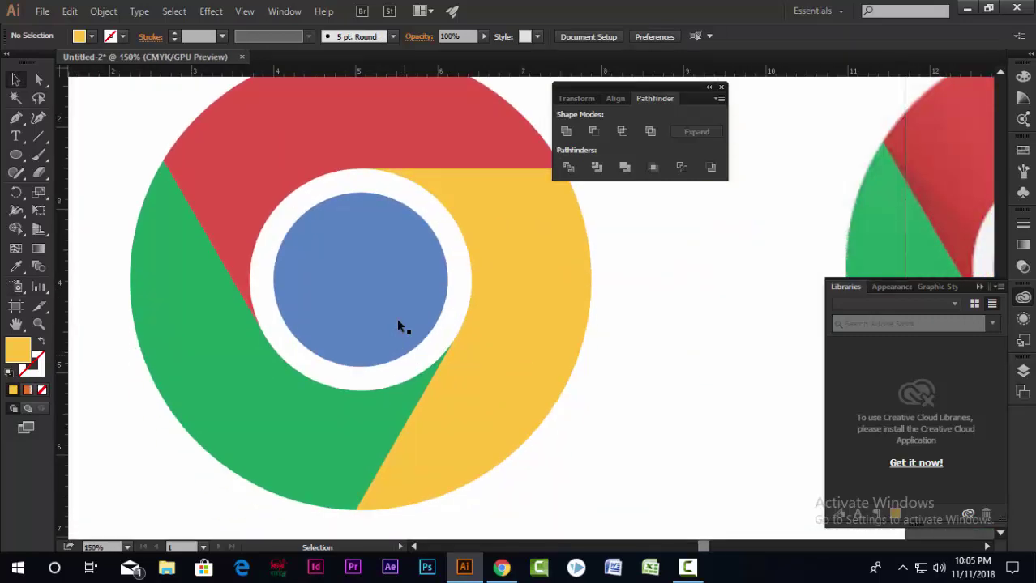
pyautogui.scroll(-1, 396, 308)
pyautogui.scroll(1, 381, 243)
pyautogui.scroll(1, 393, 296)
pyautogui.scroll(-1, 390, 302)
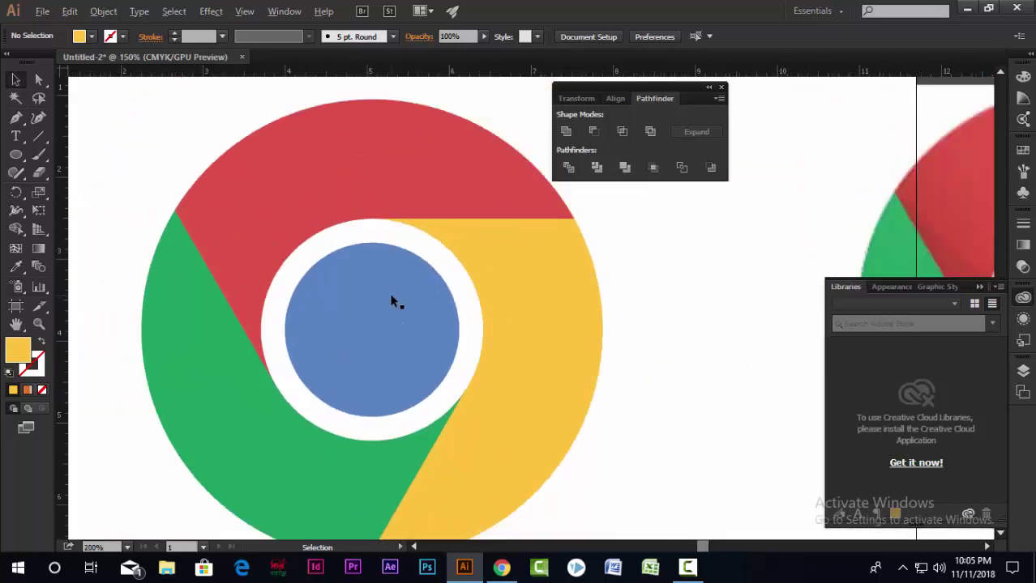
pyautogui.scroll(-1, 390, 301)
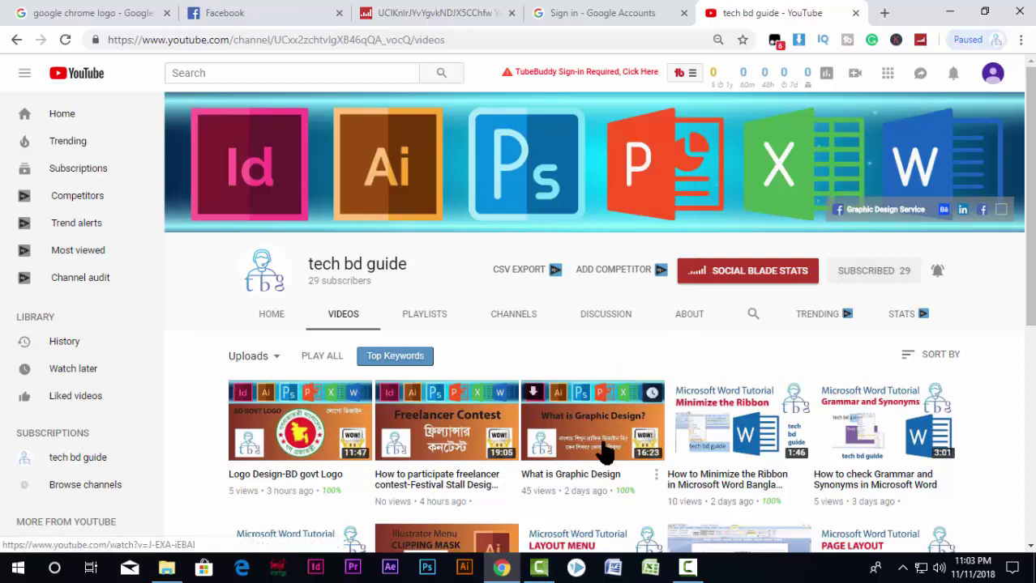
# - Search YouTube for 'tech bd guide' and open that channel's page
pyautogui.click(224, 73)
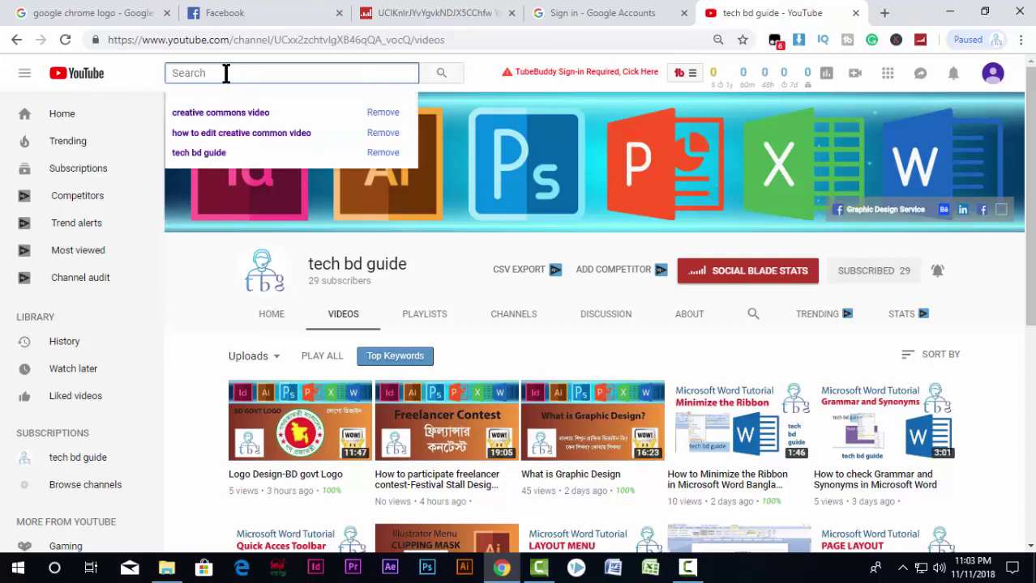
pyautogui.write('tech bd gu')
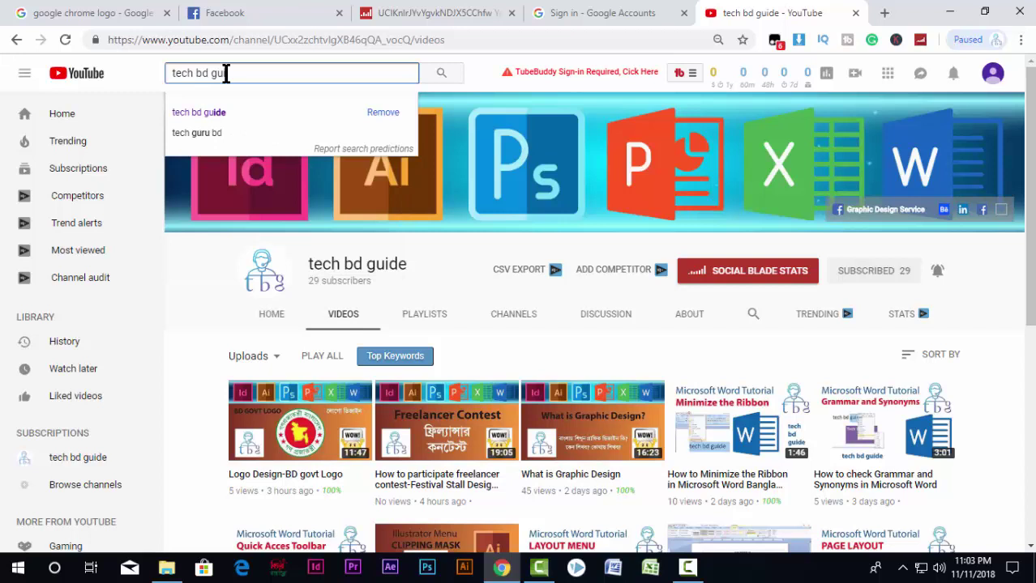
pyautogui.write('ide')
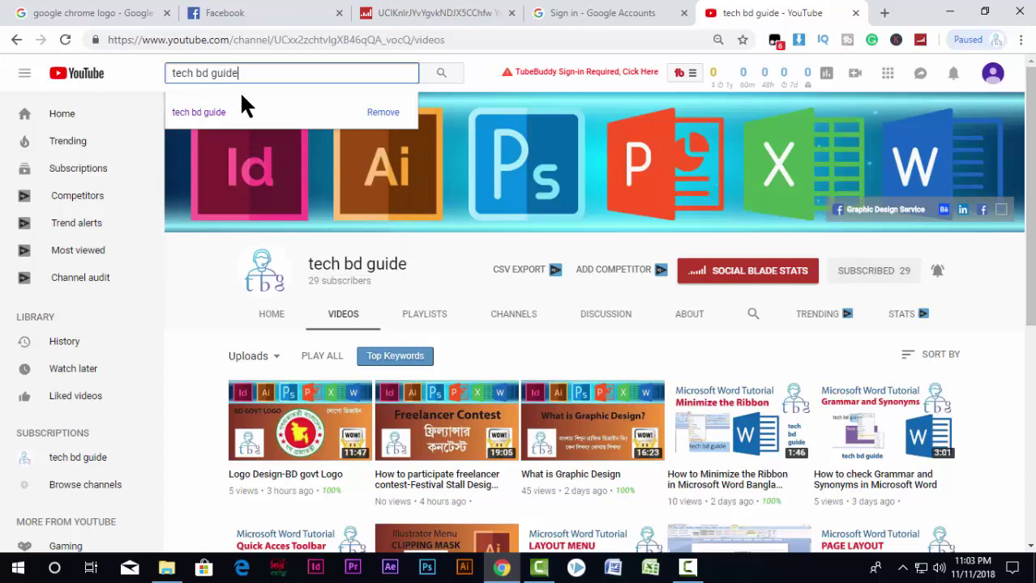
pyautogui.press('Return')
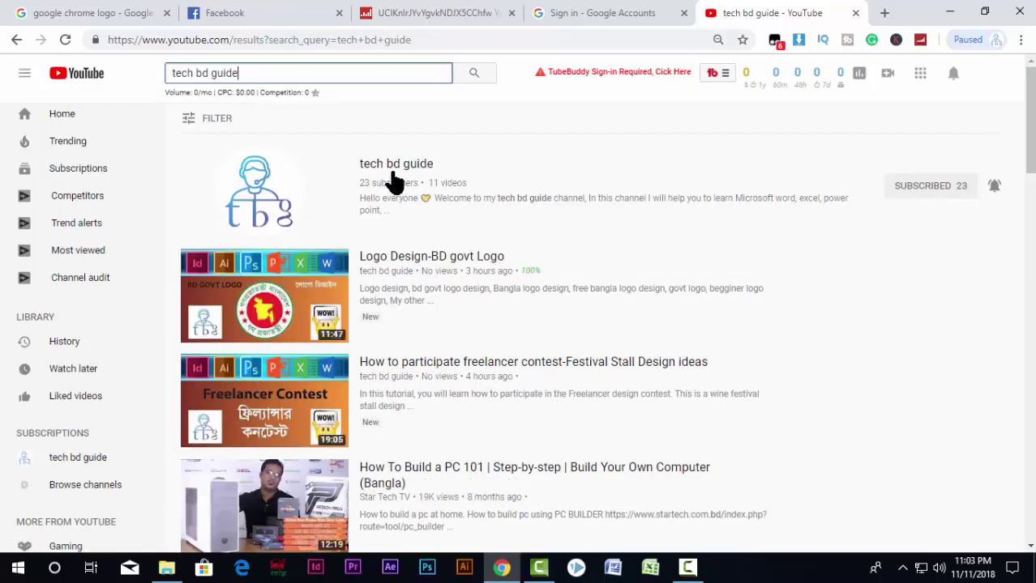
pyautogui.click(399, 177)
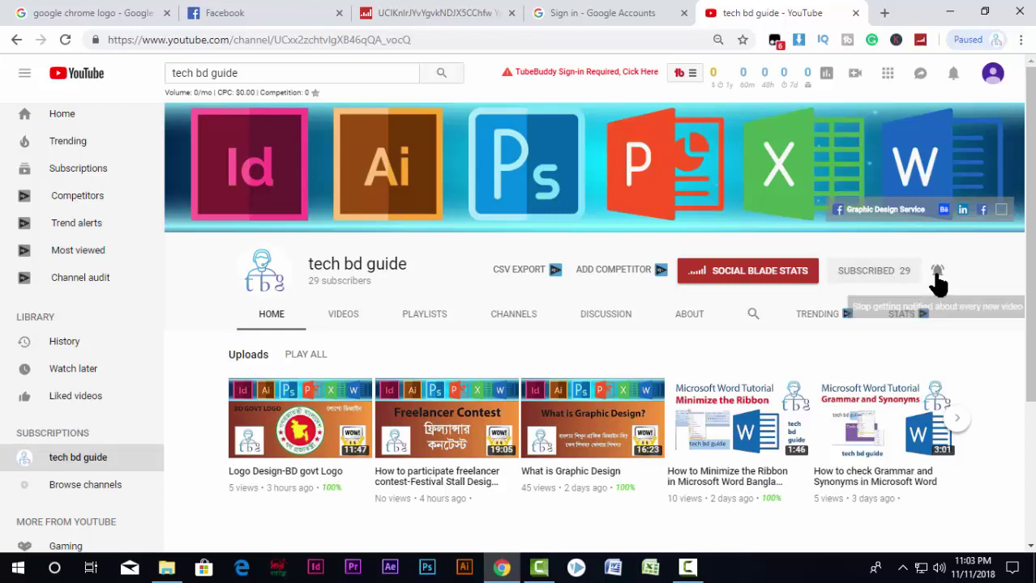
# - Switch the tech bd guide channel page to its Videos tab
pyautogui.scroll(-3, 694, 485)
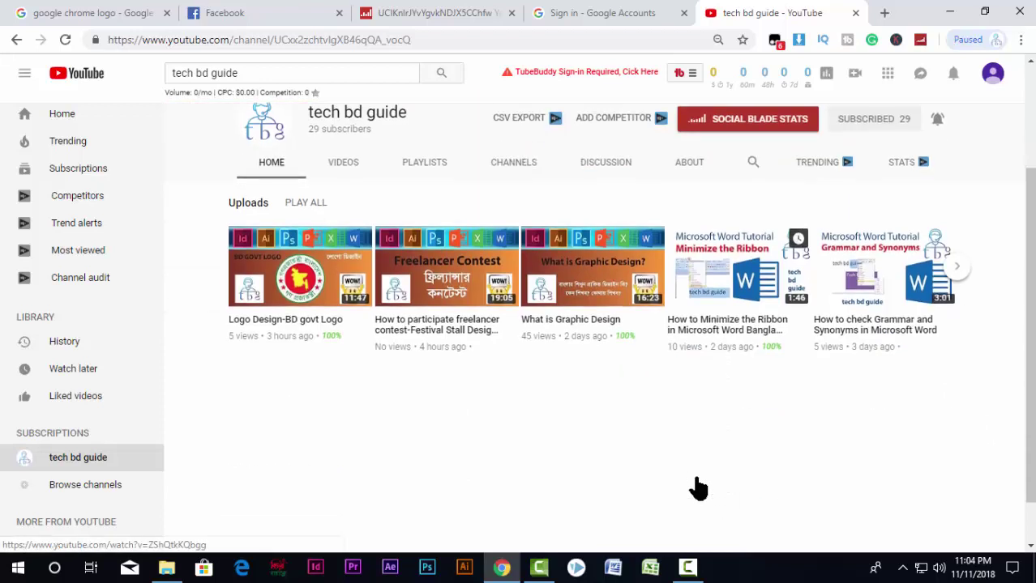
pyautogui.scroll(2, 678, 481)
pyautogui.click(342, 267)
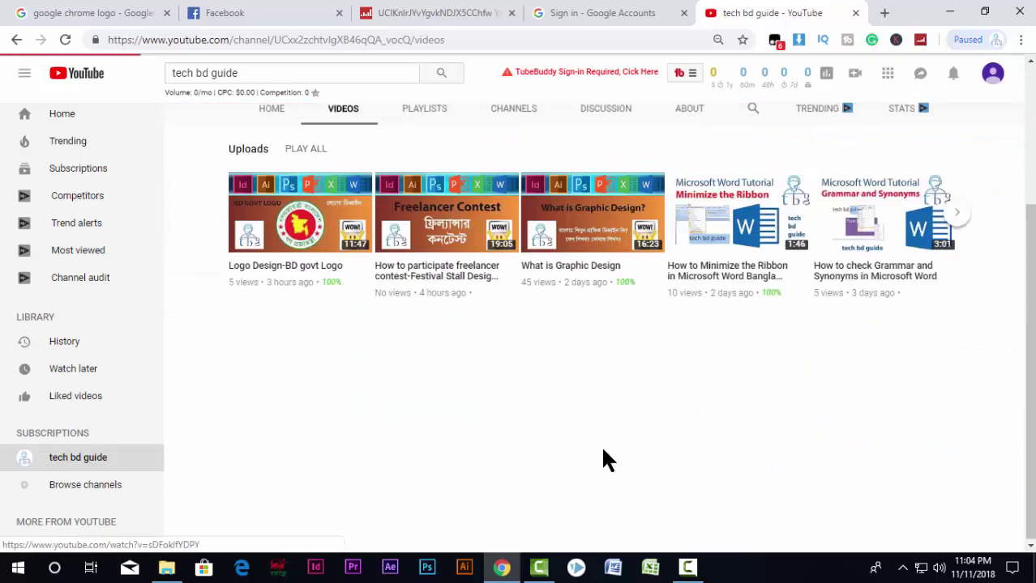
pyautogui.scroll(-3, 606, 459)
pyautogui.scroll(3, 603, 455)
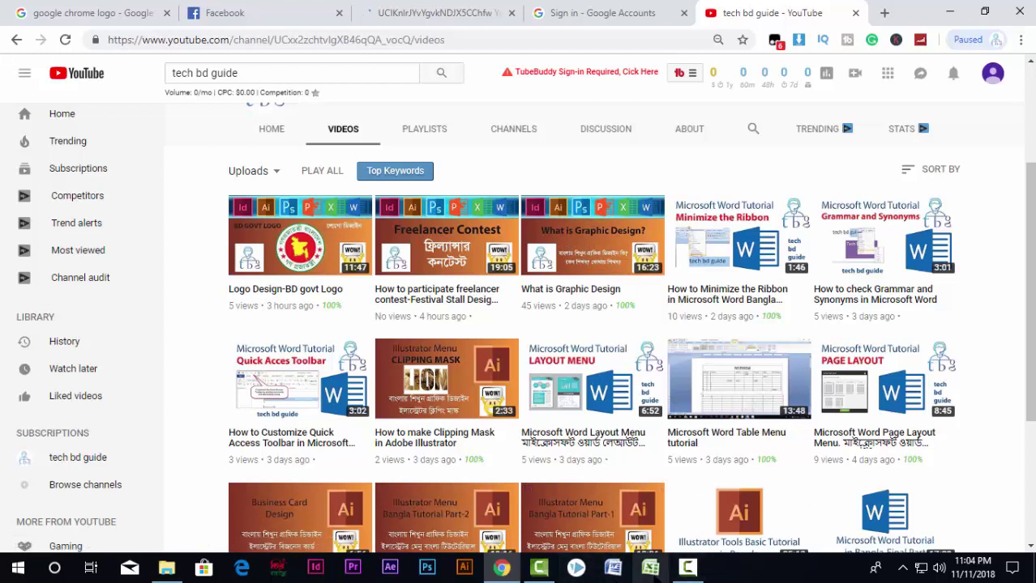
# - Scroll through the uploads grid, starting from 'Logo Design-BD govt Logo'
pyautogui.scroll(-3, 759, 469)
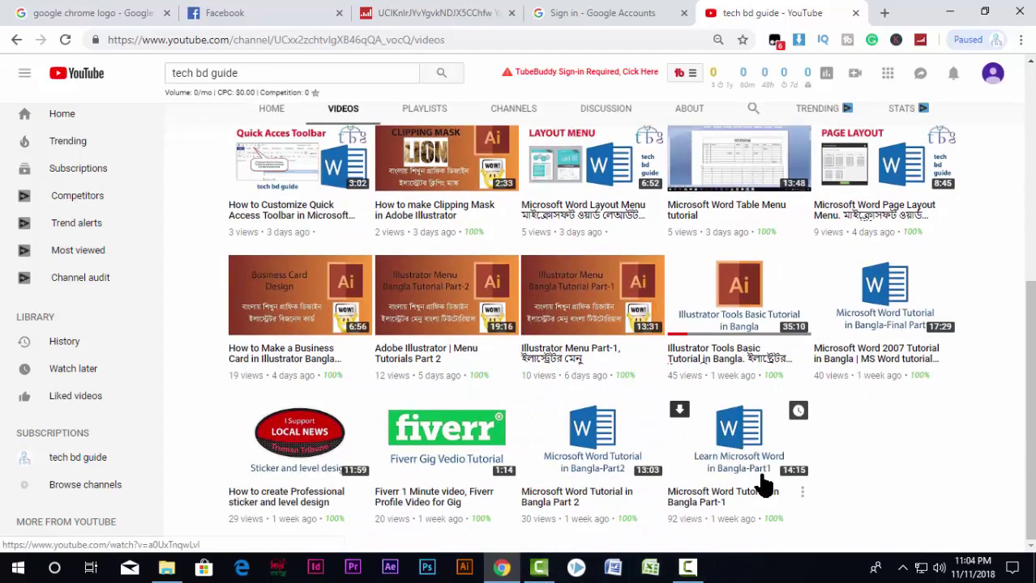
pyautogui.scroll(5, 757, 483)
pyautogui.scroll(-3, 746, 481)
pyautogui.scroll(-2, 745, 480)
pyautogui.scroll(2, 745, 475)
pyautogui.scroll(3, 745, 480)
pyautogui.scroll(2, 713, 470)
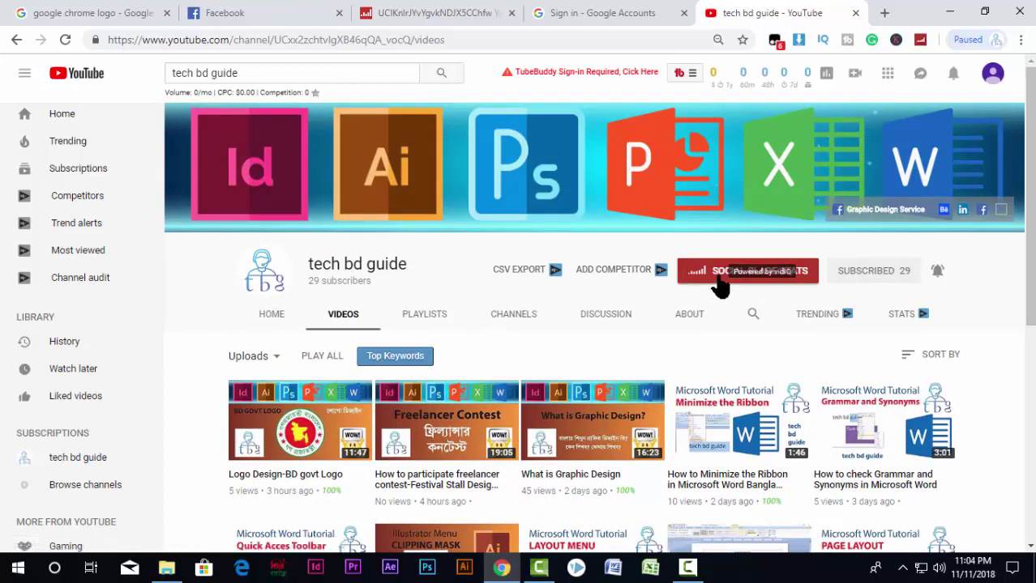
pyautogui.scroll(-2, 494, 490)
pyautogui.scroll(2, 493, 497)
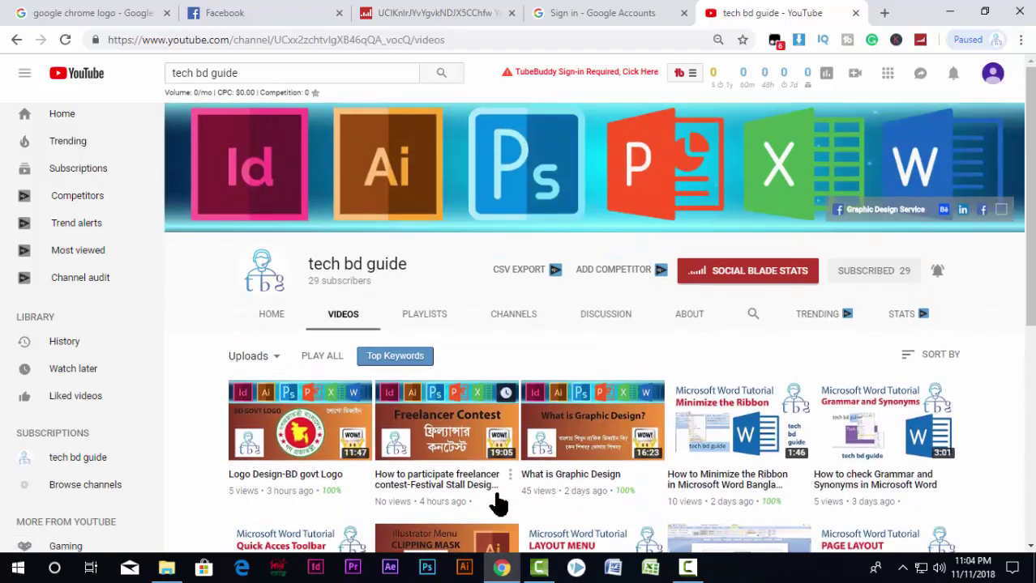
pyautogui.scroll(-2, 542, 505)
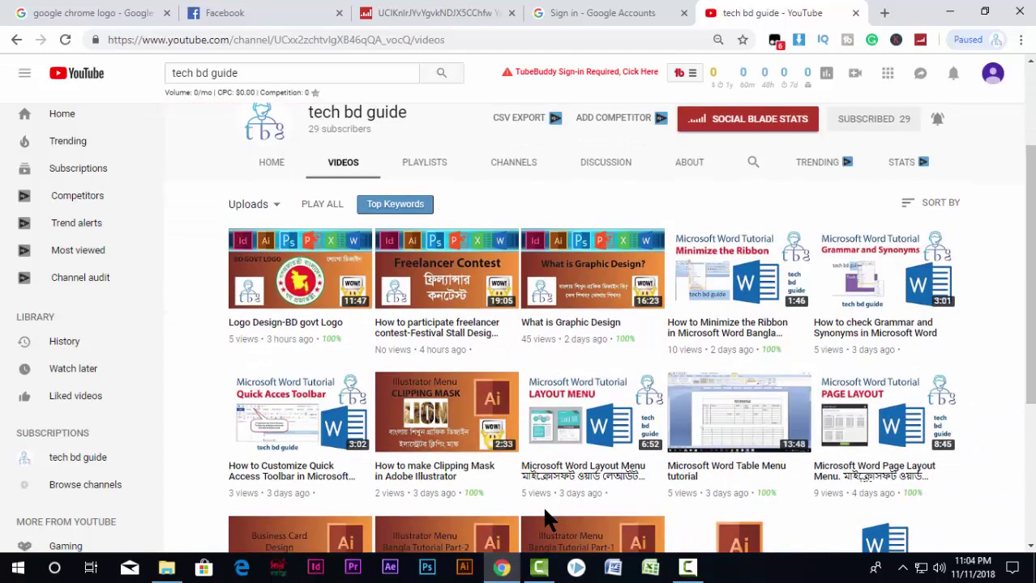
pyautogui.scroll(2, 543, 511)
pyautogui.scroll(-3, 613, 509)
pyautogui.scroll(-2, 615, 519)
pyautogui.scroll(3, 616, 518)
pyautogui.scroll(2, 614, 508)
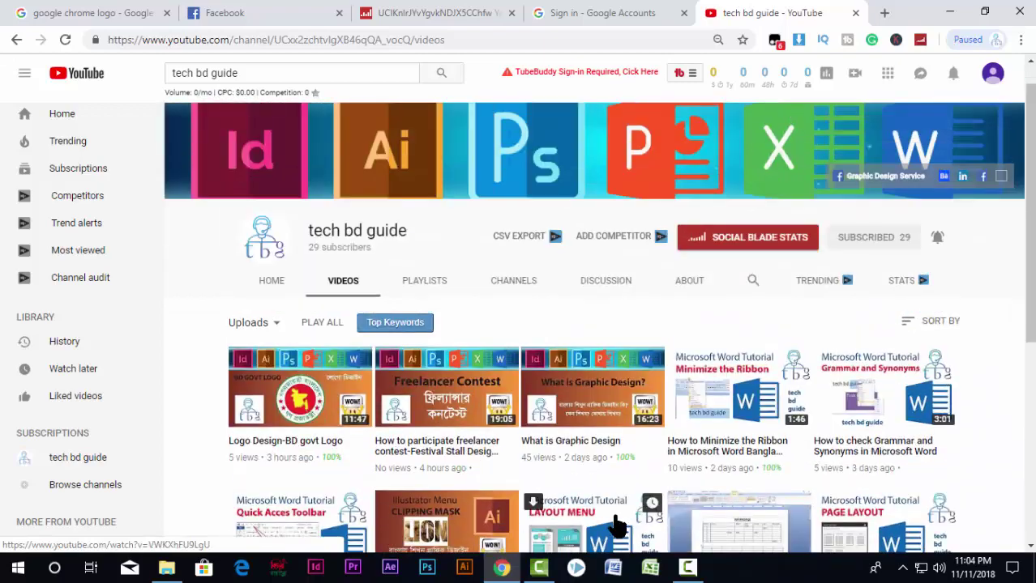